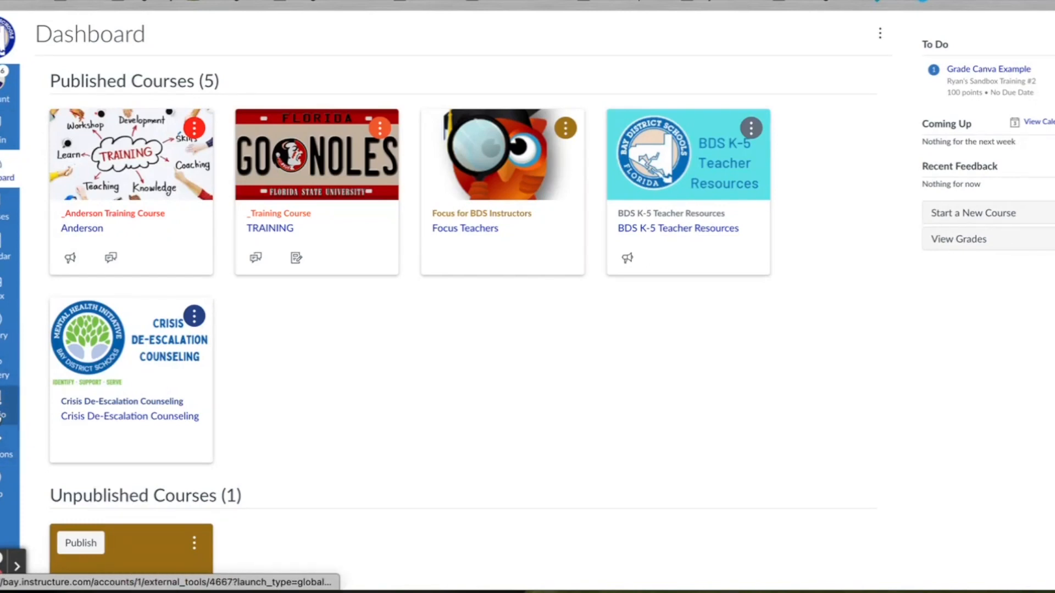
Step: Go from the Canvas Dashboard to Canvas Studio through the global navigation sidebar
click(5, 405)
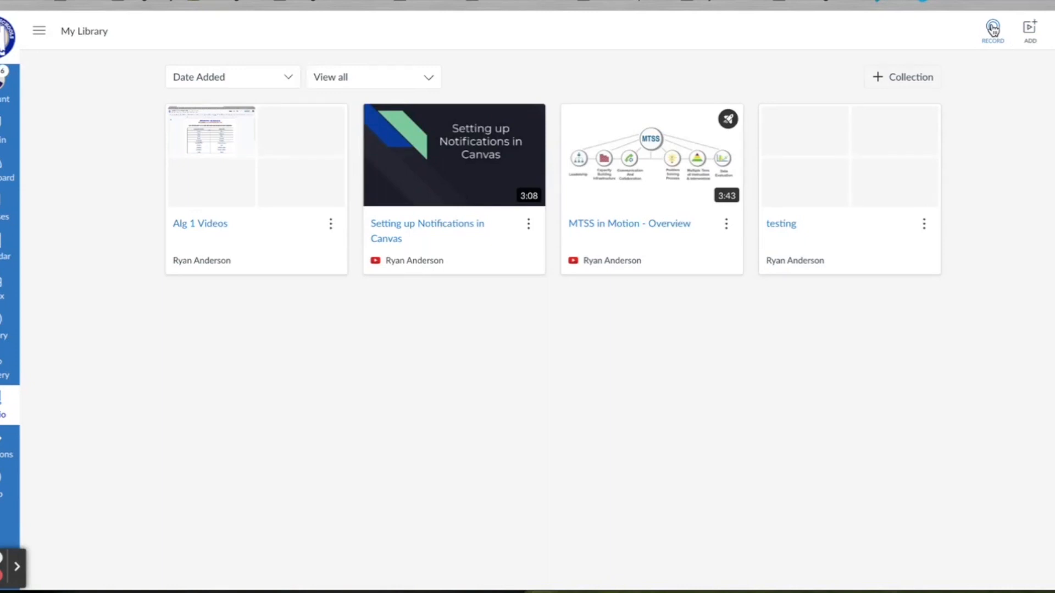
Step: Open the Add to My Library options in Canvas Studio
click(1031, 44)
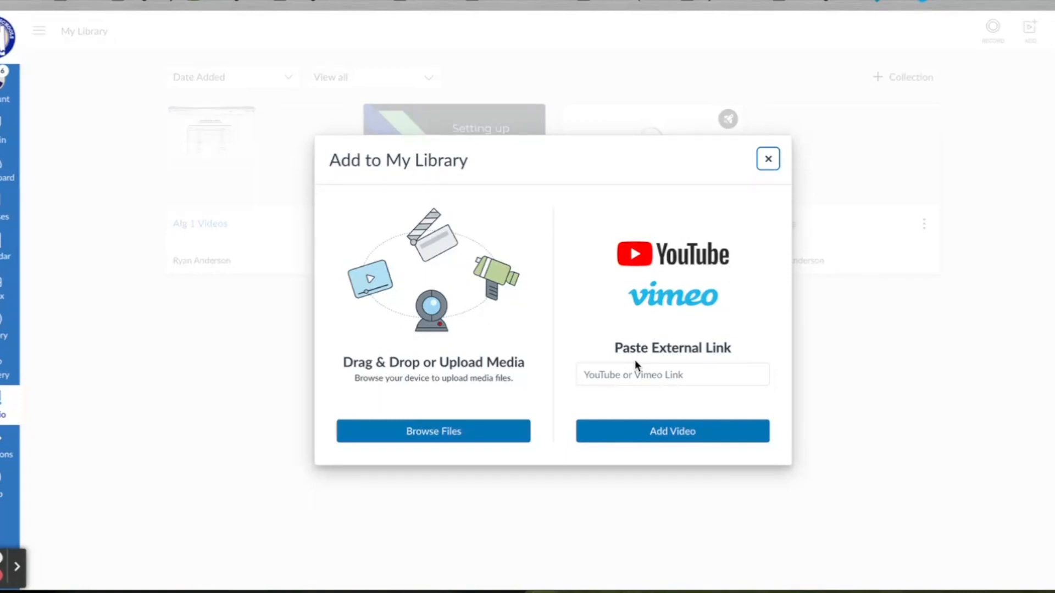
Step: Upload the Google Translate Extension Automatic Pop-Up mp4 from Downloads into My Library
click(459, 434)
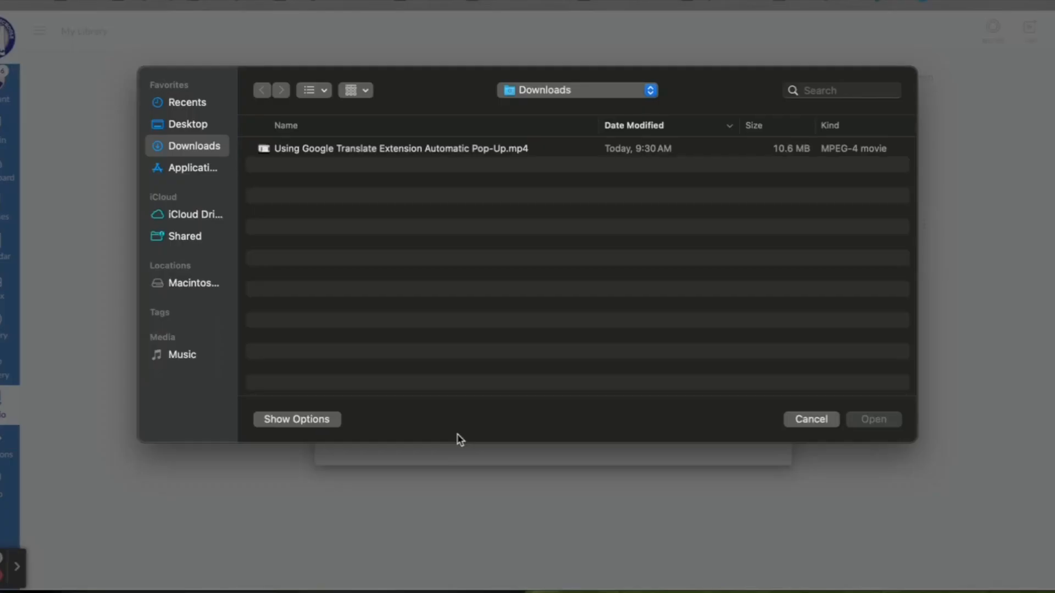
click(413, 154)
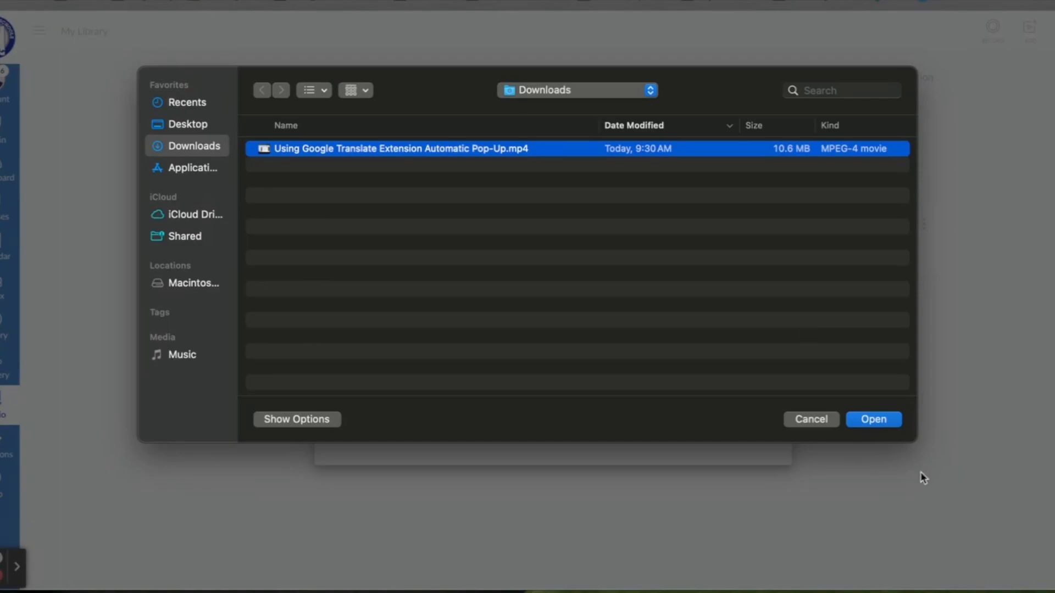
click(885, 421)
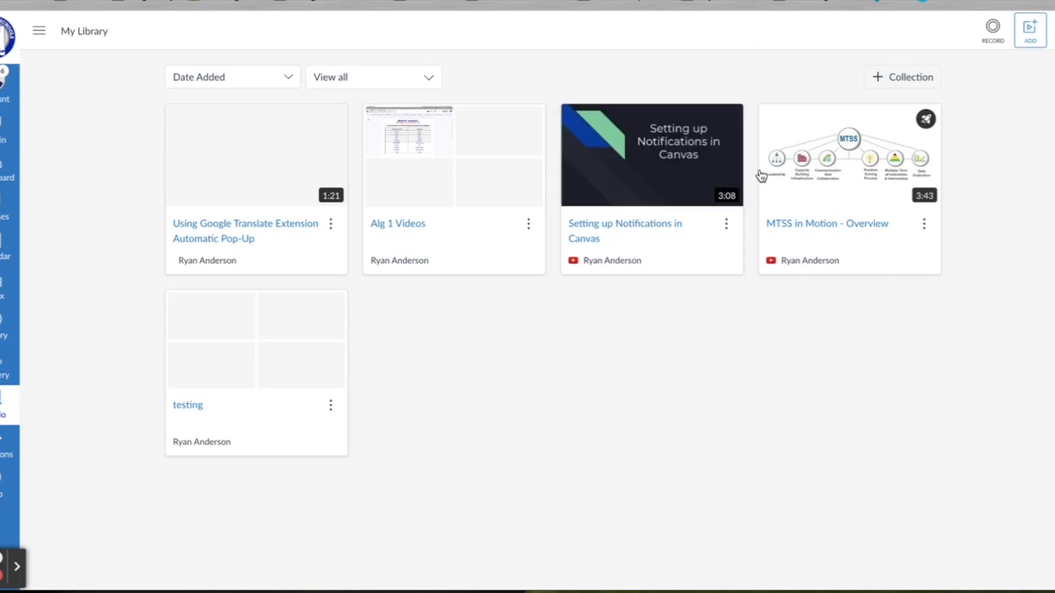
click(907, 79)
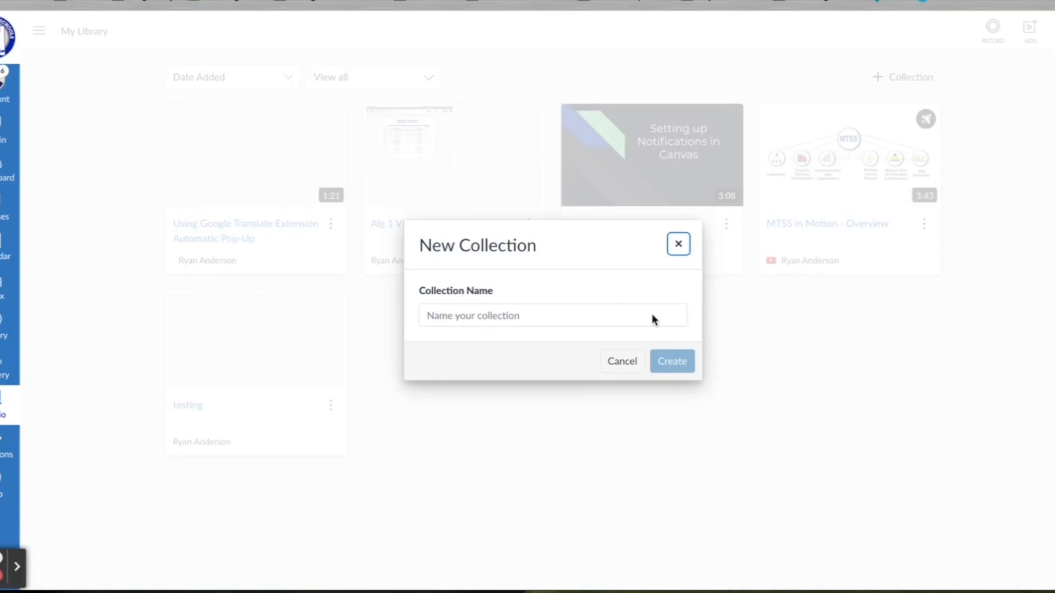
click(622, 361)
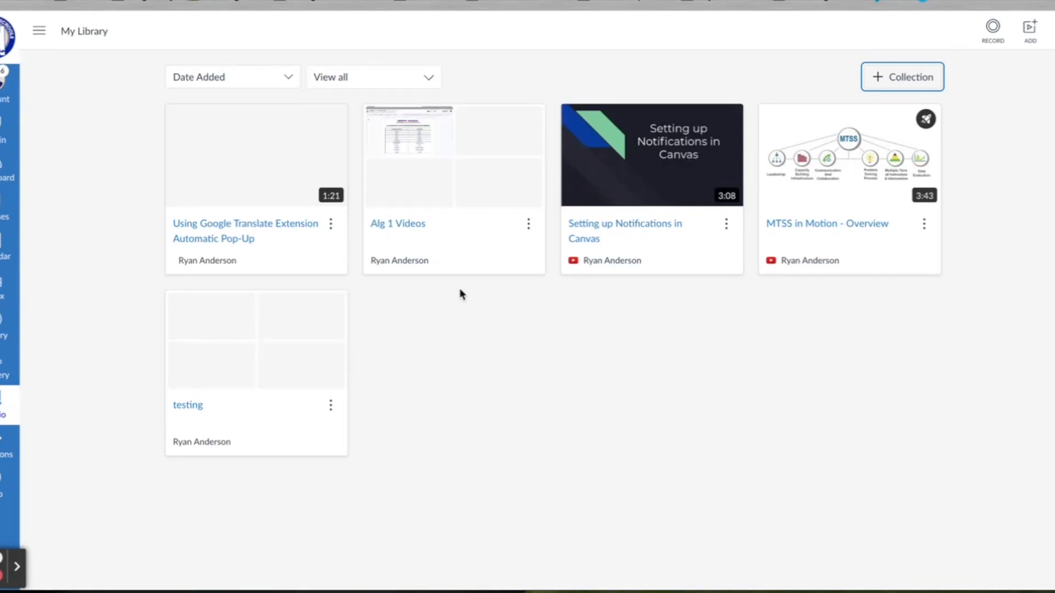
click(467, 231)
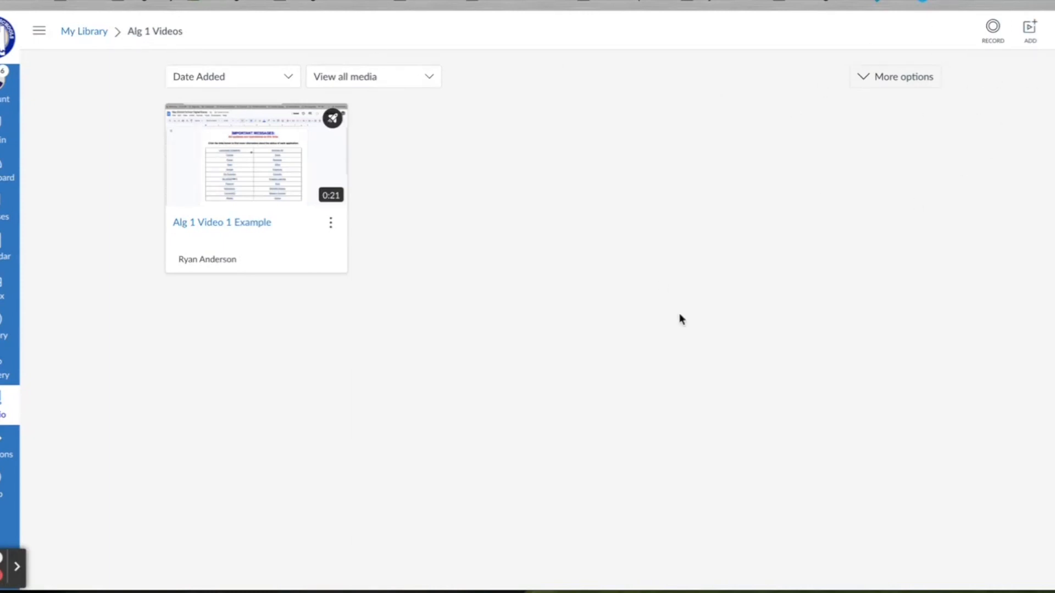
click(87, 32)
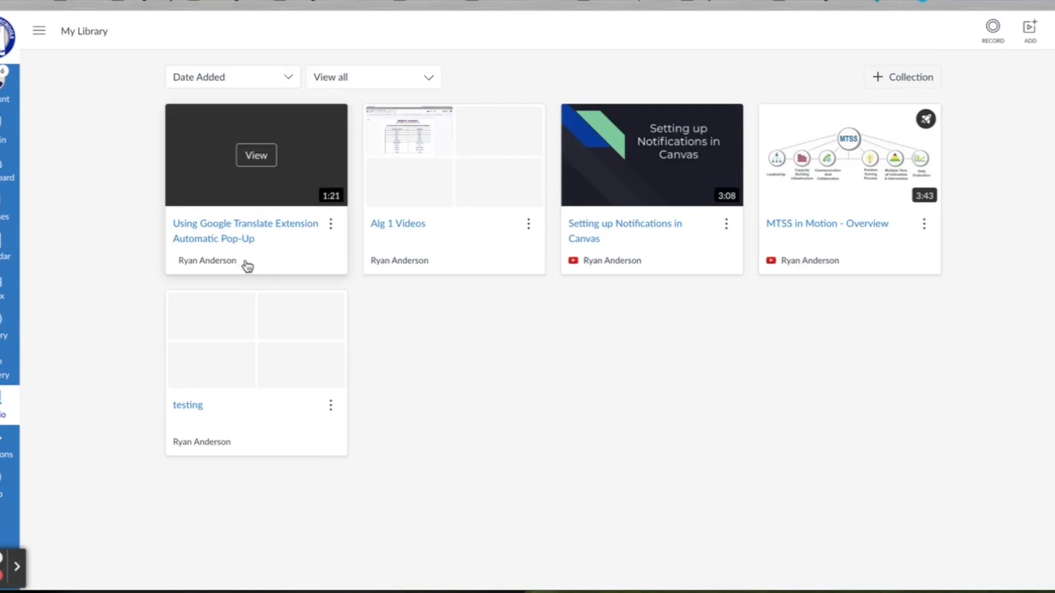
Step: Create a video quiz titled 'Example Studio Assignment' from the Google Translate video, hiding question markers
click(332, 226)
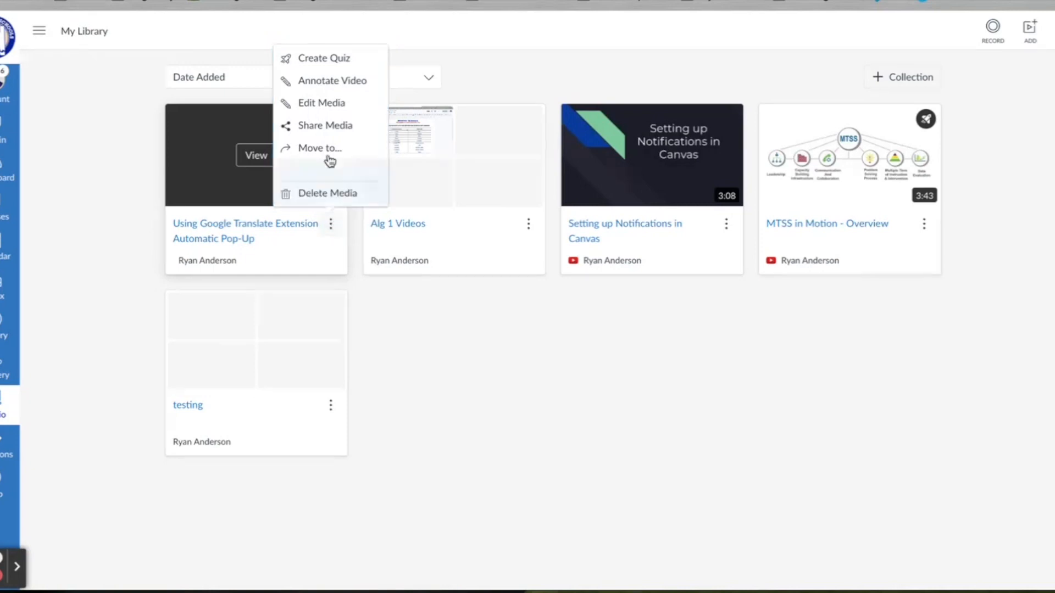
click(333, 61)
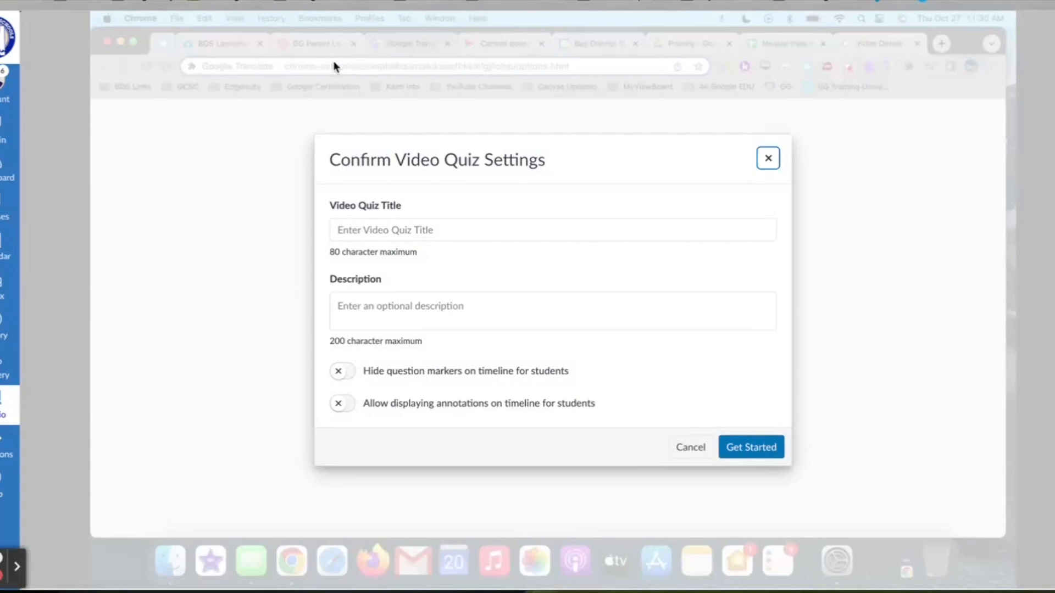
click(442, 226)
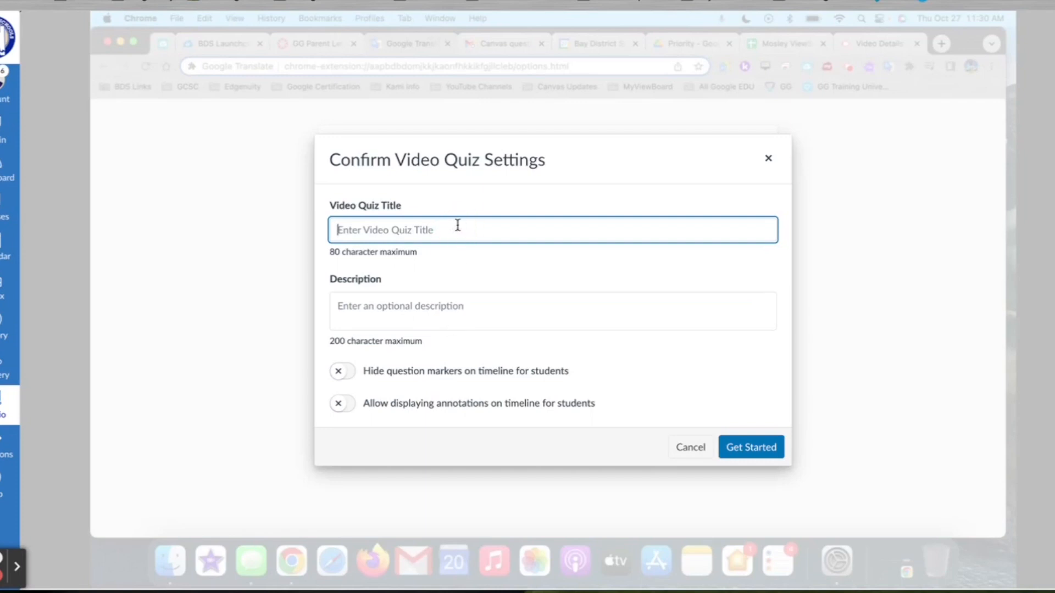
text(Example )
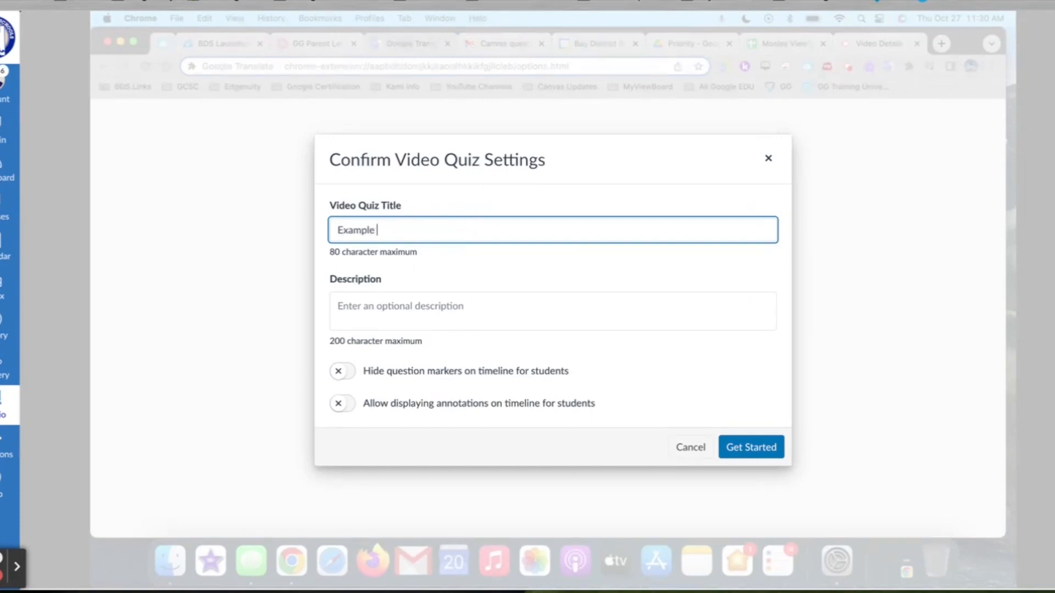
text(Studio Assignment)
click(447, 305)
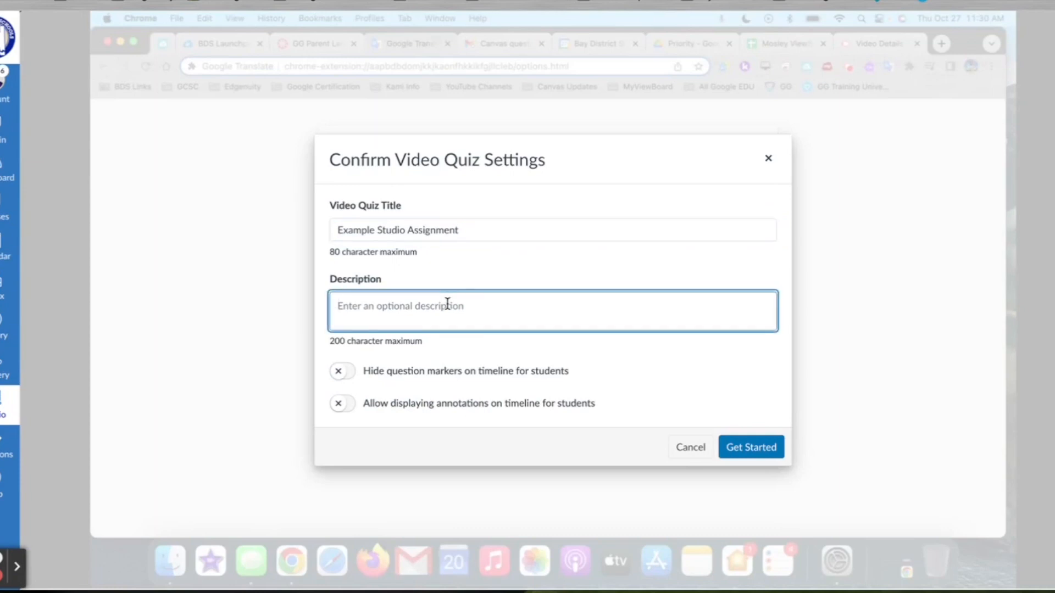
click(343, 372)
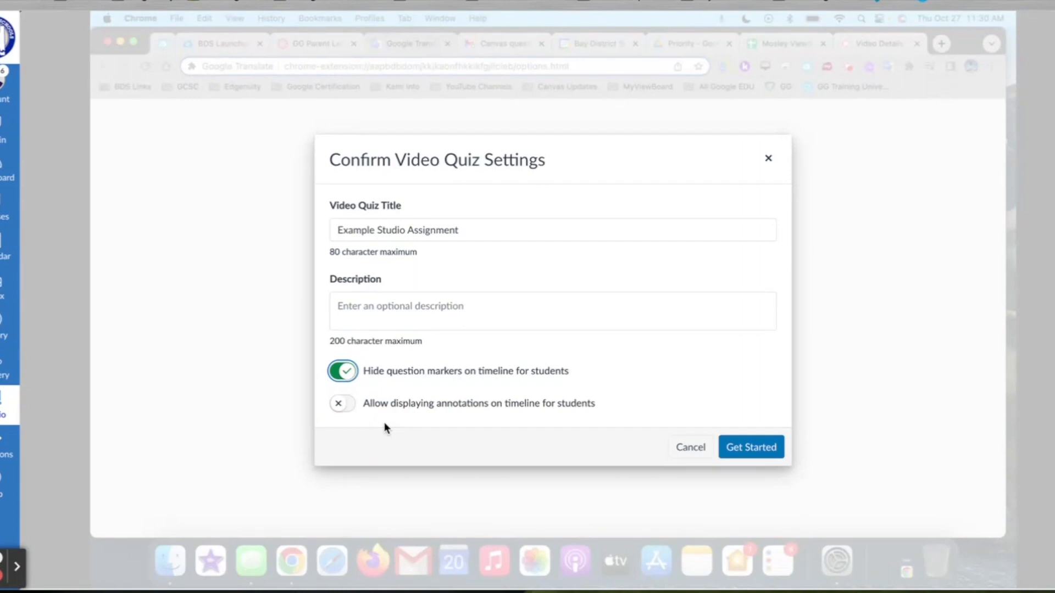
click(748, 449)
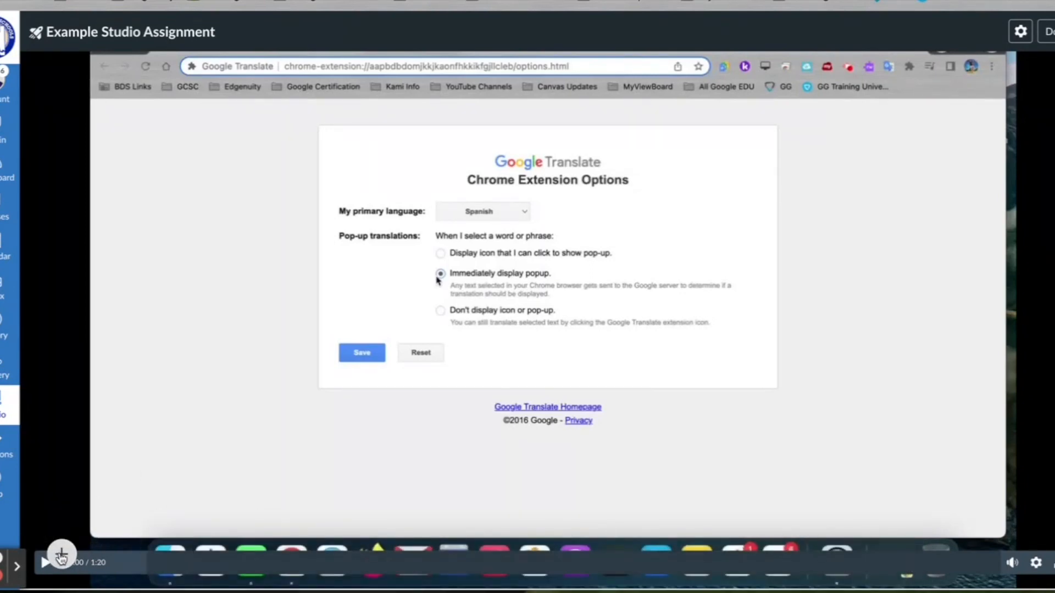
Step: Insert a new Multiple Choice question at the 0:15 mark of the quiz video
click(62, 556)
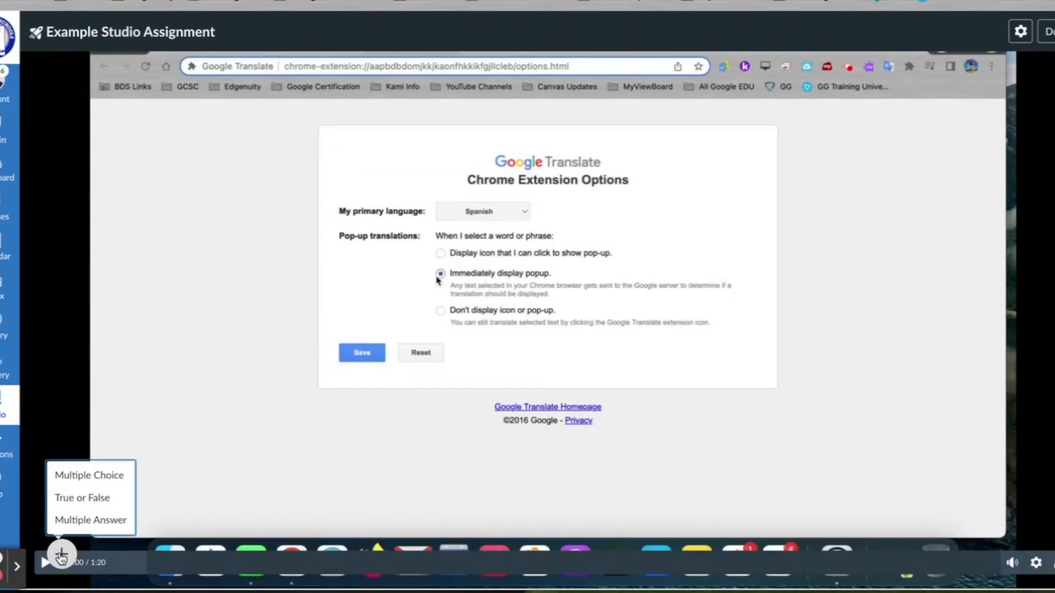
click(242, 560)
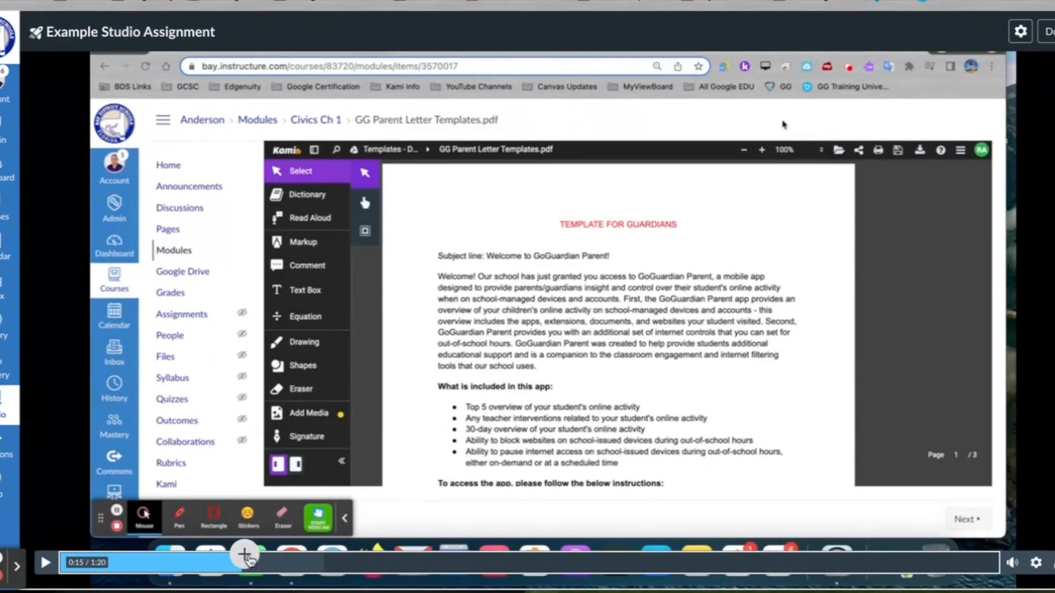
click(245, 556)
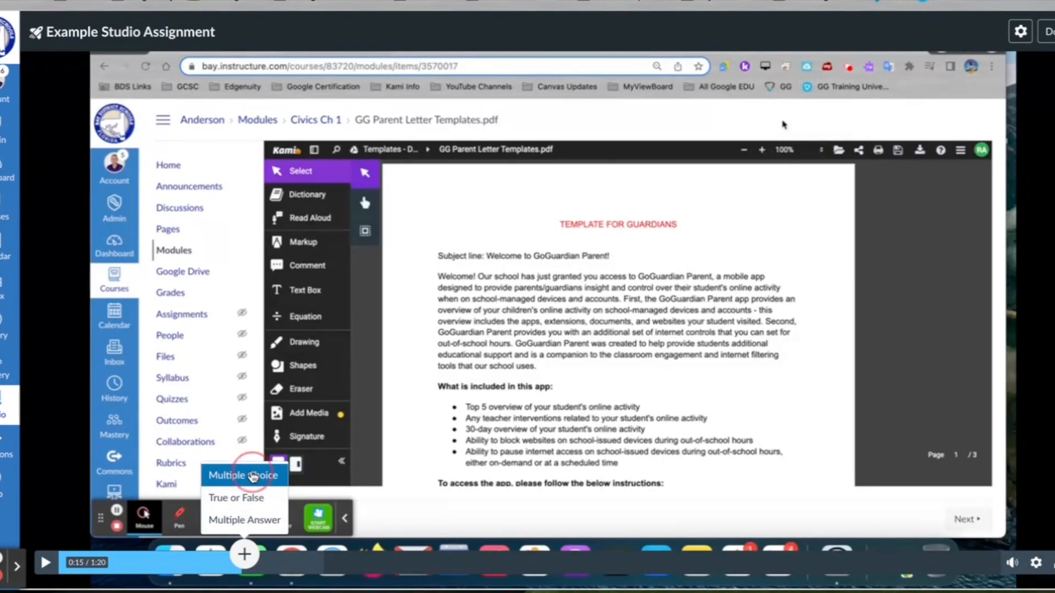
click(244, 475)
Step: Write the question stem 'Google Translate is a tool to help students ...'
click(421, 209)
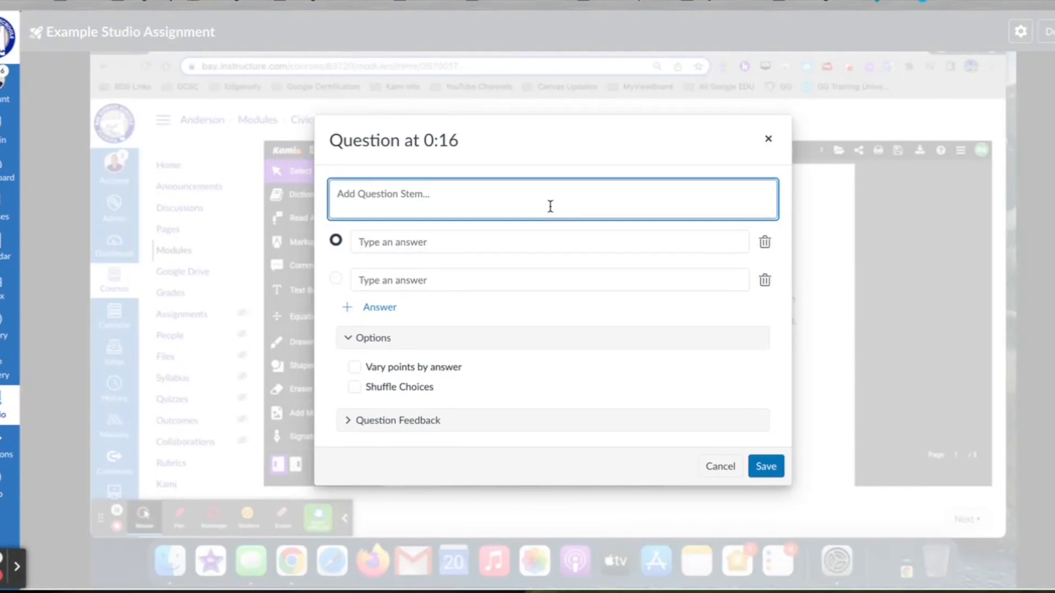
text(Google Translate ia)
key(BackSpace)
text(s a tool to he)
key(BackSpace)
text(elp studetns)
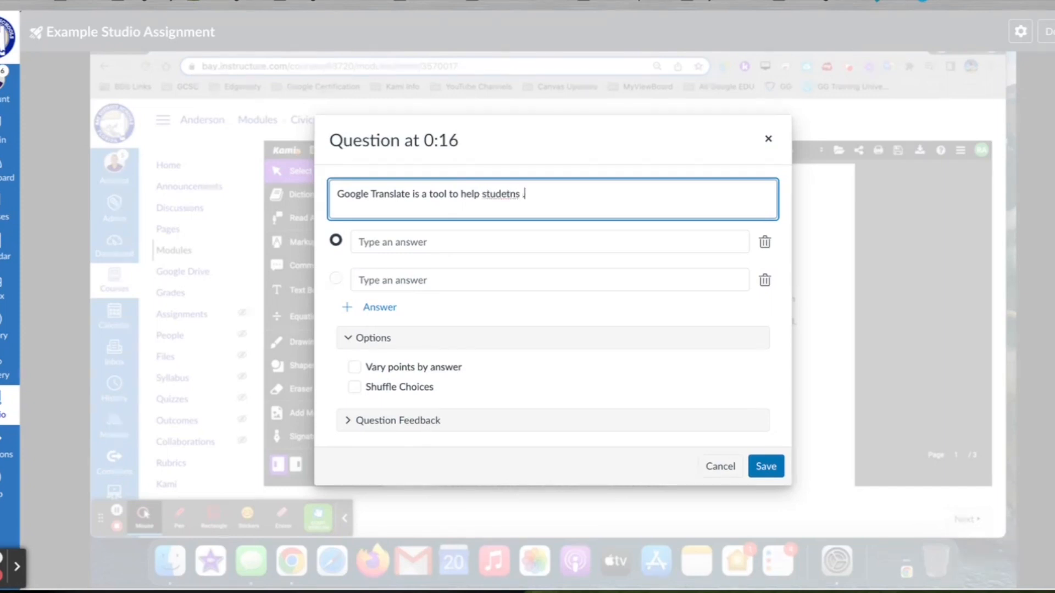
key(BackSpace)
key(BackSpace)
key(BackSpace)
text(nts ...)
Step: Enter the answers 'translate words or phrases' and 'only a dictionary', removing the extra empty choices
click(507, 248)
text(trasnlate)
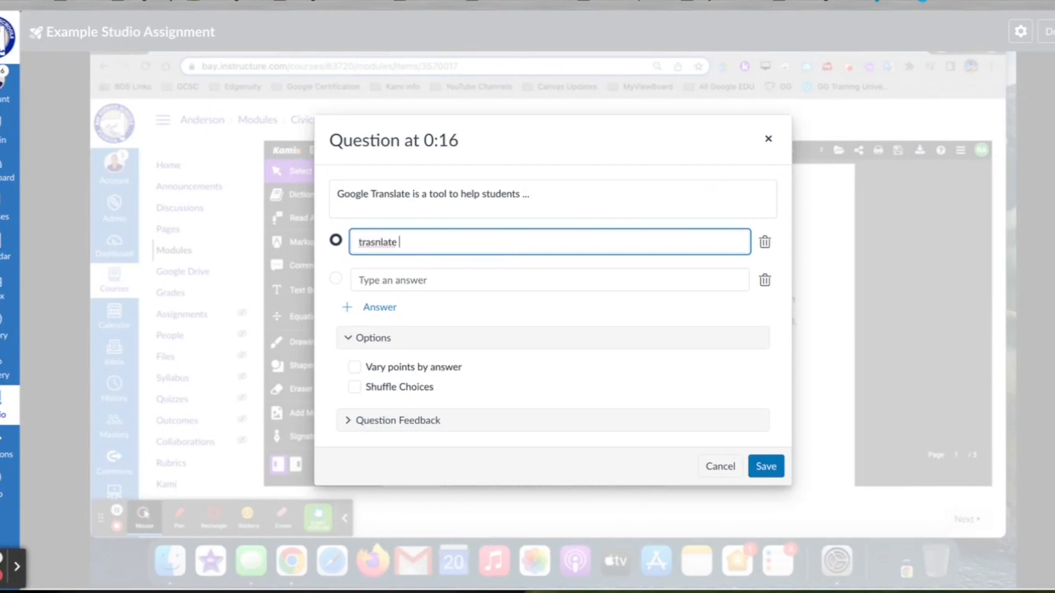
right_click(392, 241)
click(407, 242)
text(words p)
text(r phrases)
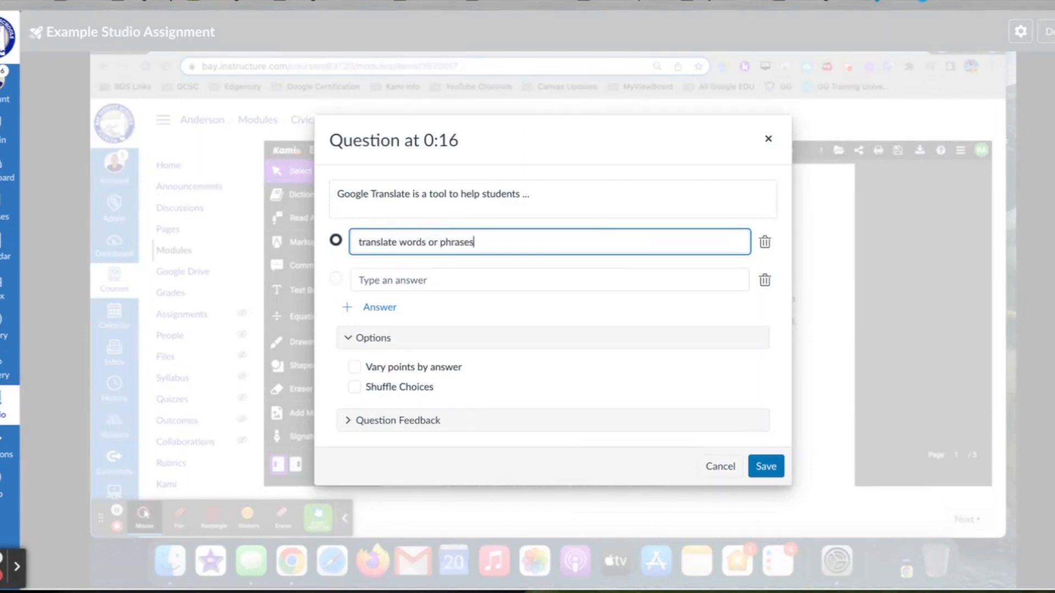
key(Tab)
click(433, 278)
text(only a dictionary)
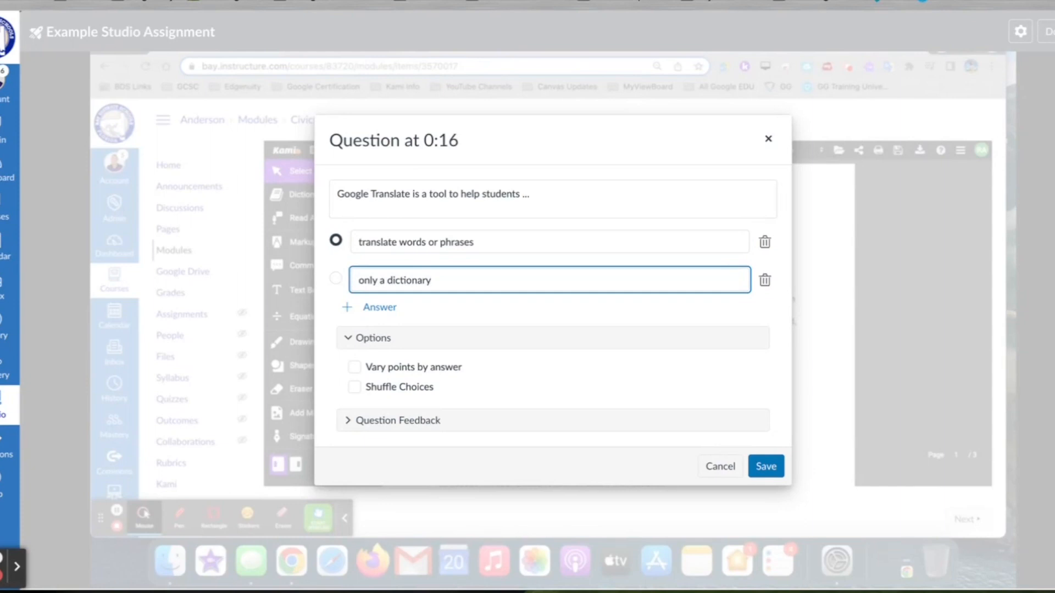
click(377, 311)
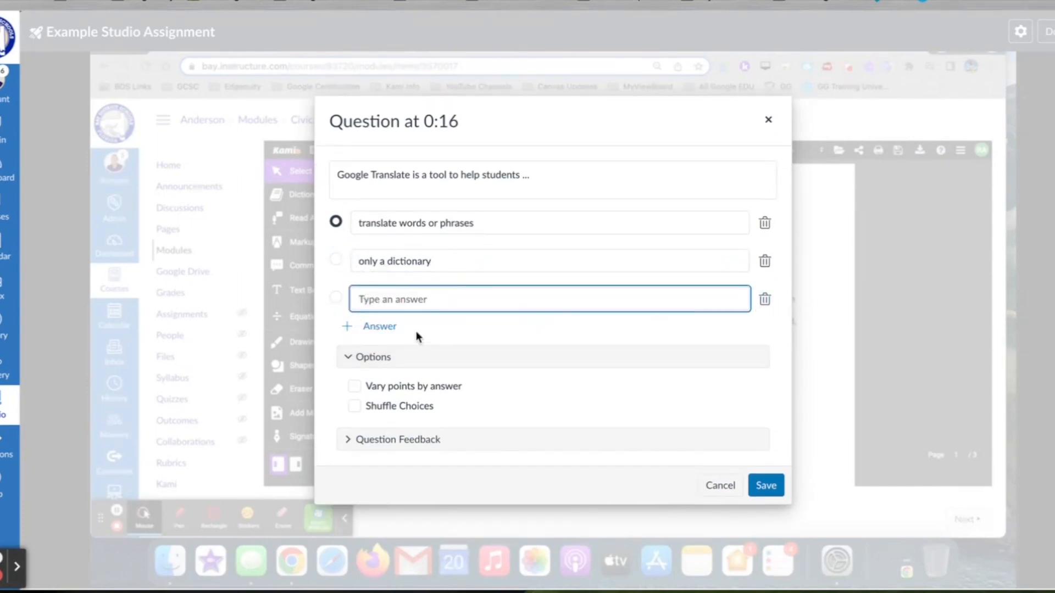
click(380, 326)
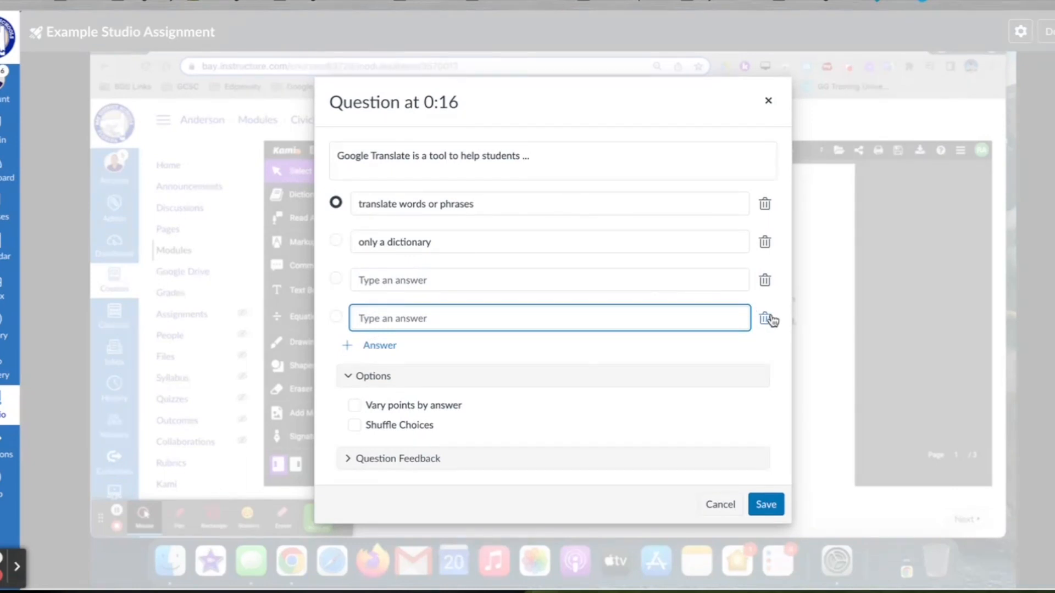
click(766, 283)
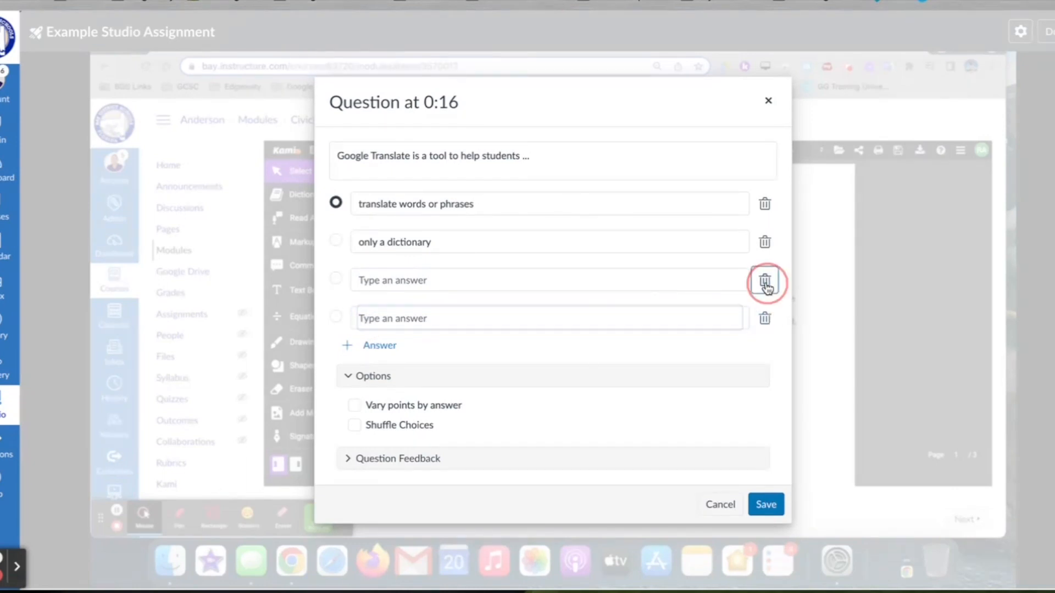
click(765, 299)
Step: Mark 'translate words or phrases' as correct and save the question
click(336, 278)
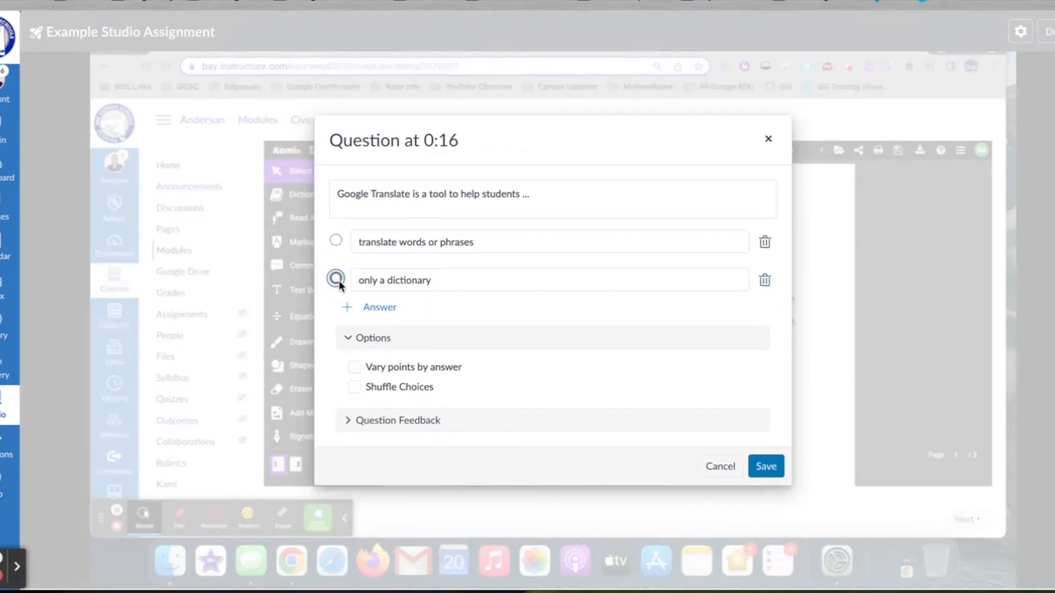
click(335, 241)
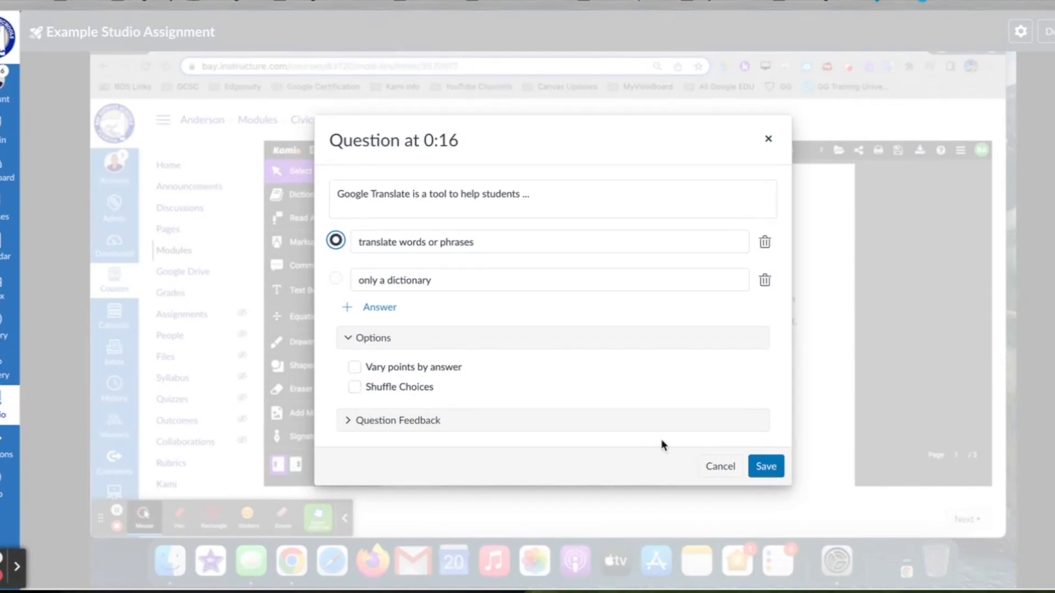
click(391, 421)
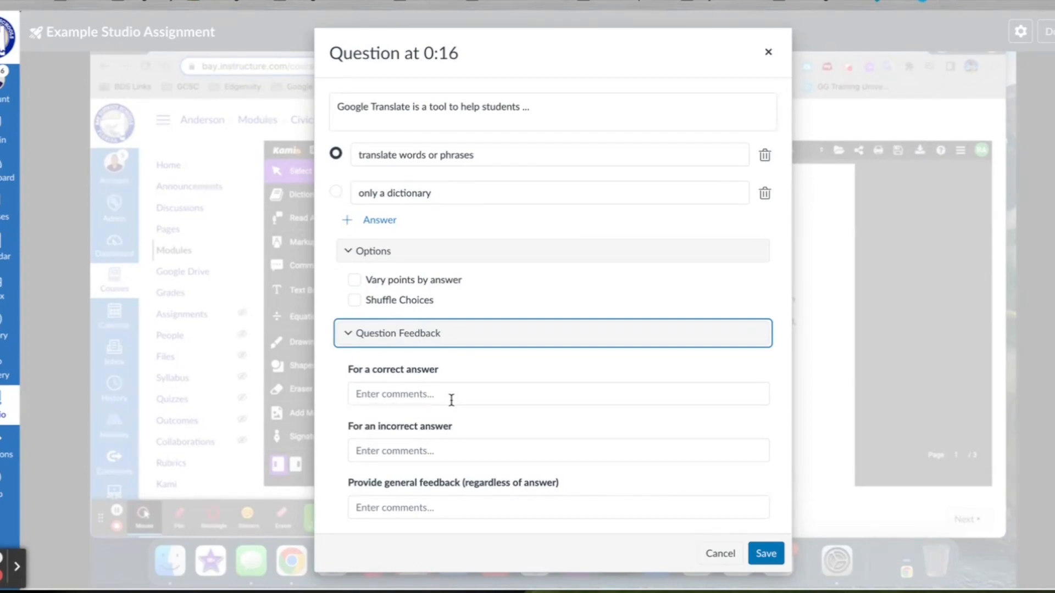
click(766, 554)
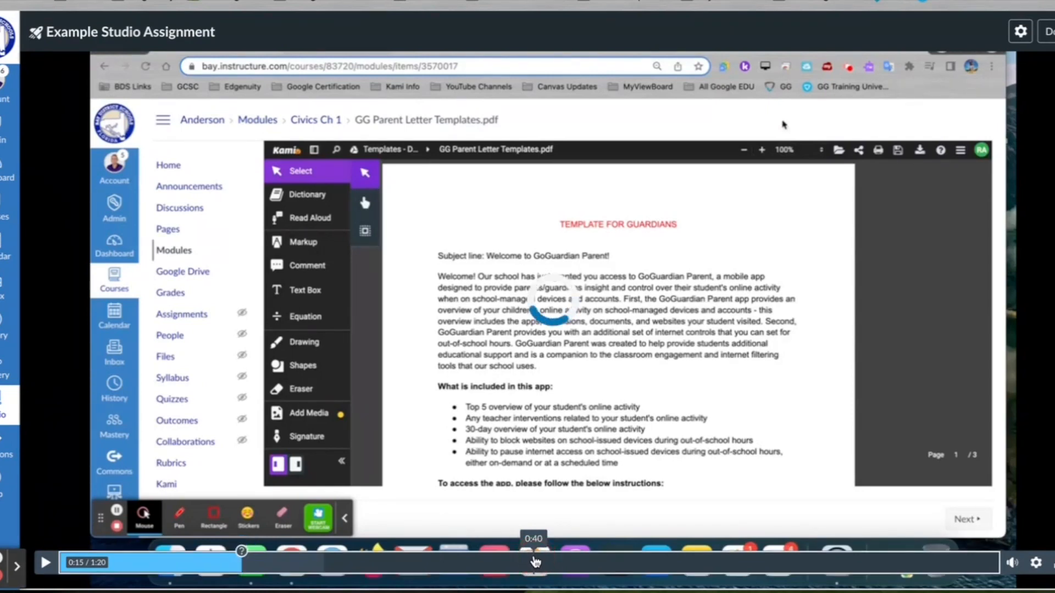
Step: Add a True/False question at 0:40 reading 'Google Translate is a tool available for all students.'
click(535, 561)
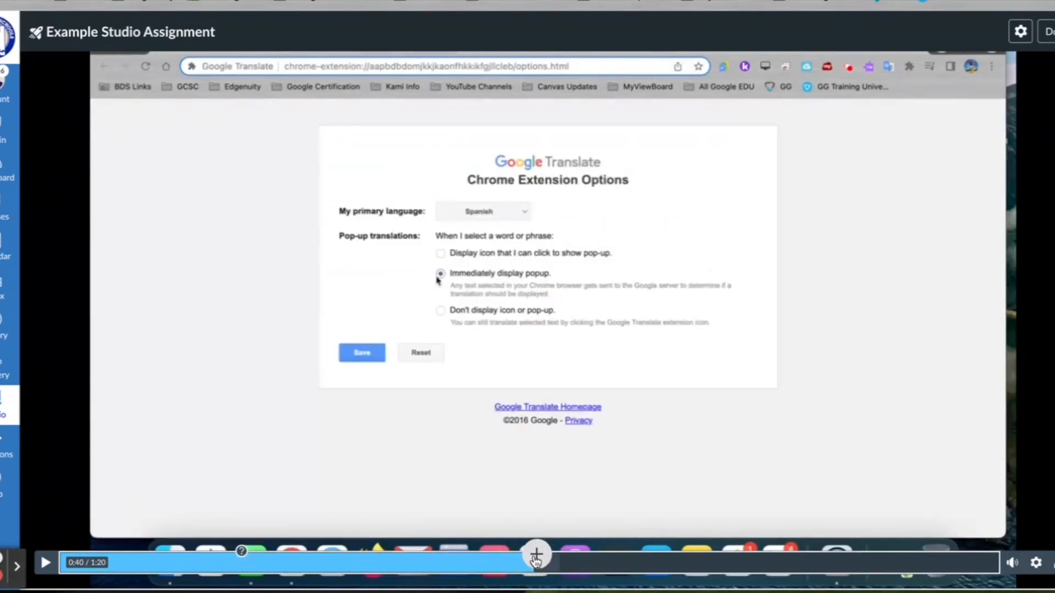
click(536, 556)
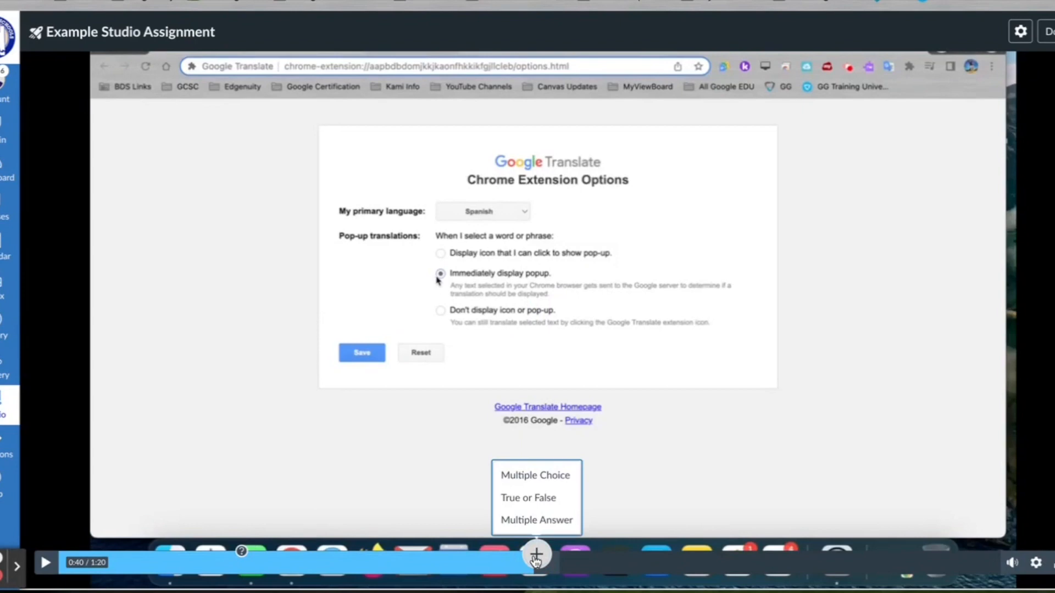
click(528, 497)
click(415, 254)
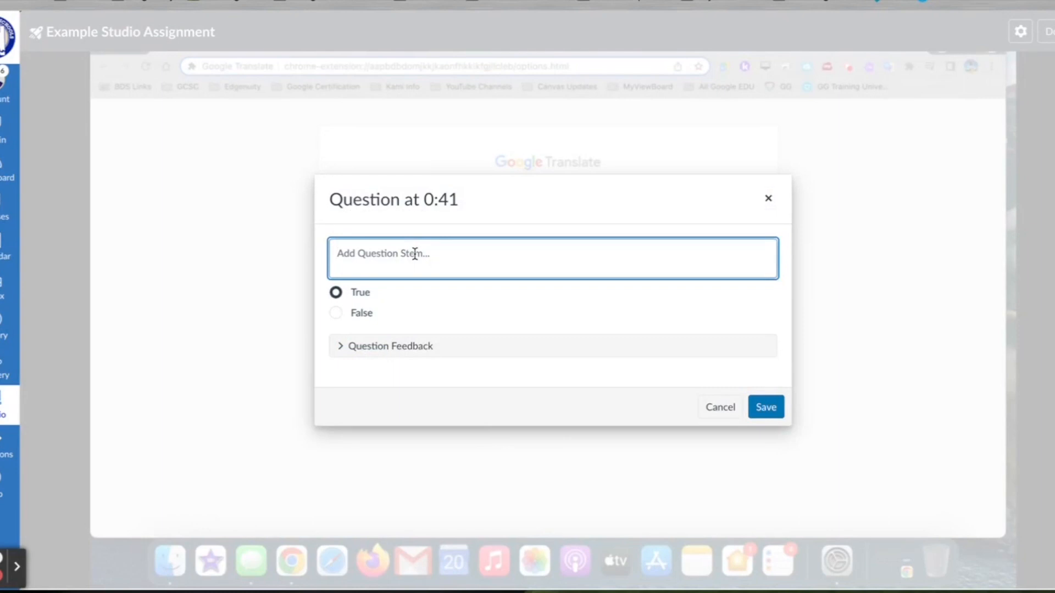
text(Google)
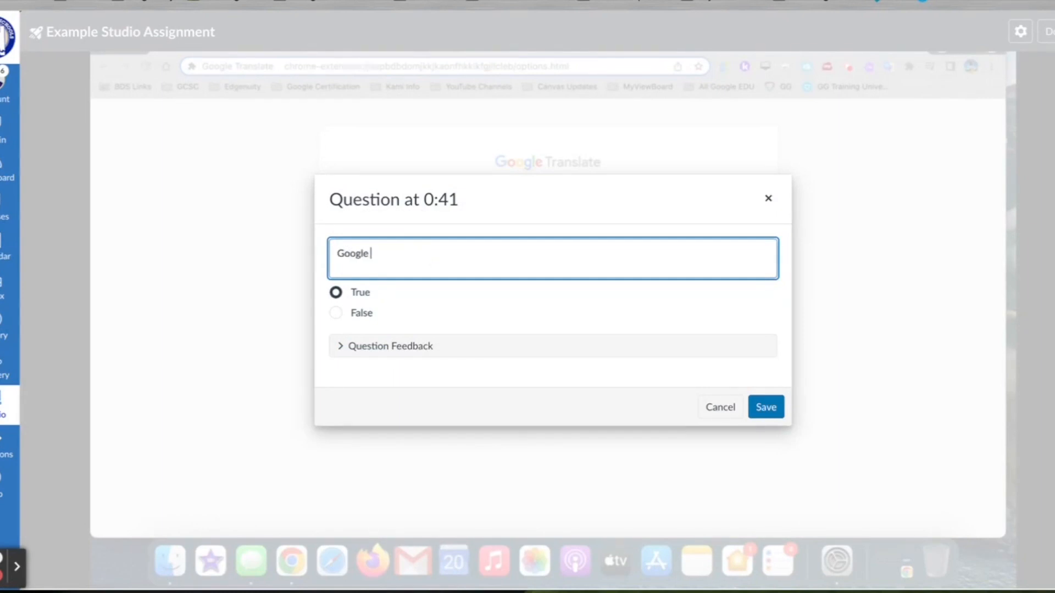
text( Translate is a tool avaliblabl)
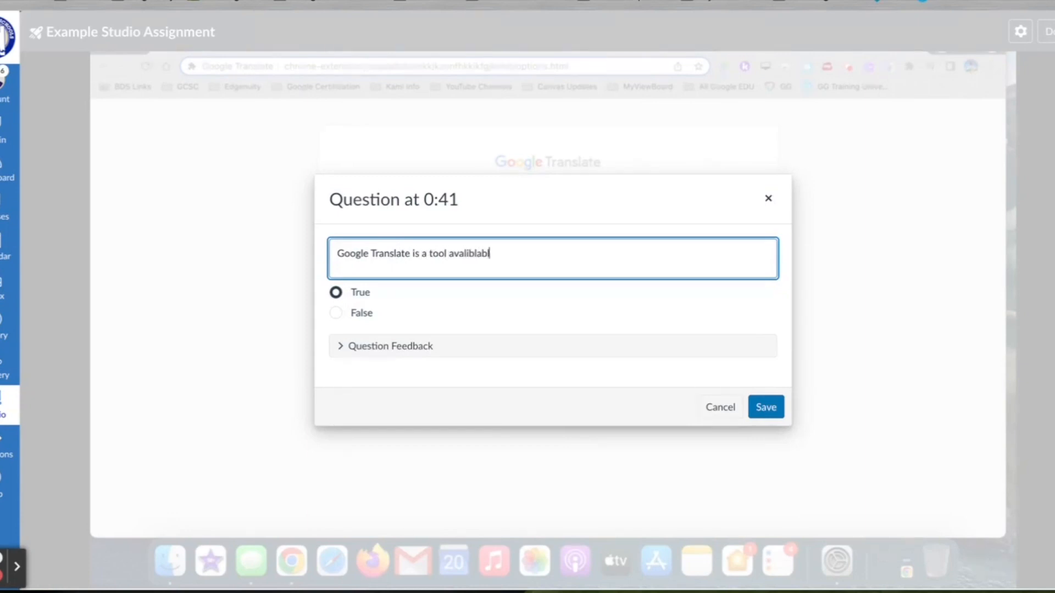
text(e for all studetns.)
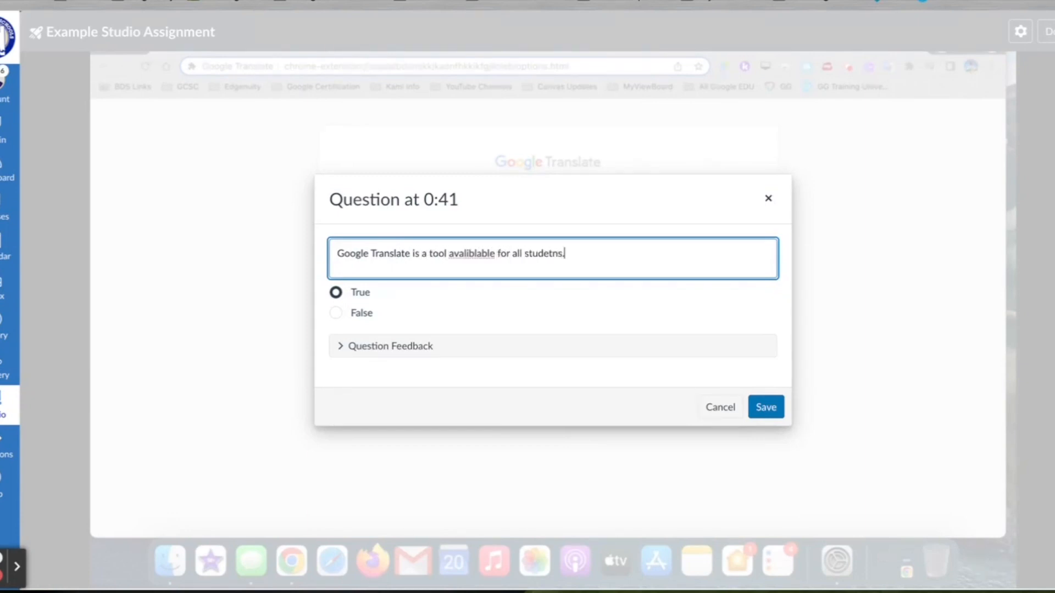
right_click(456, 256)
click(494, 240)
right_click(545, 252)
click(553, 238)
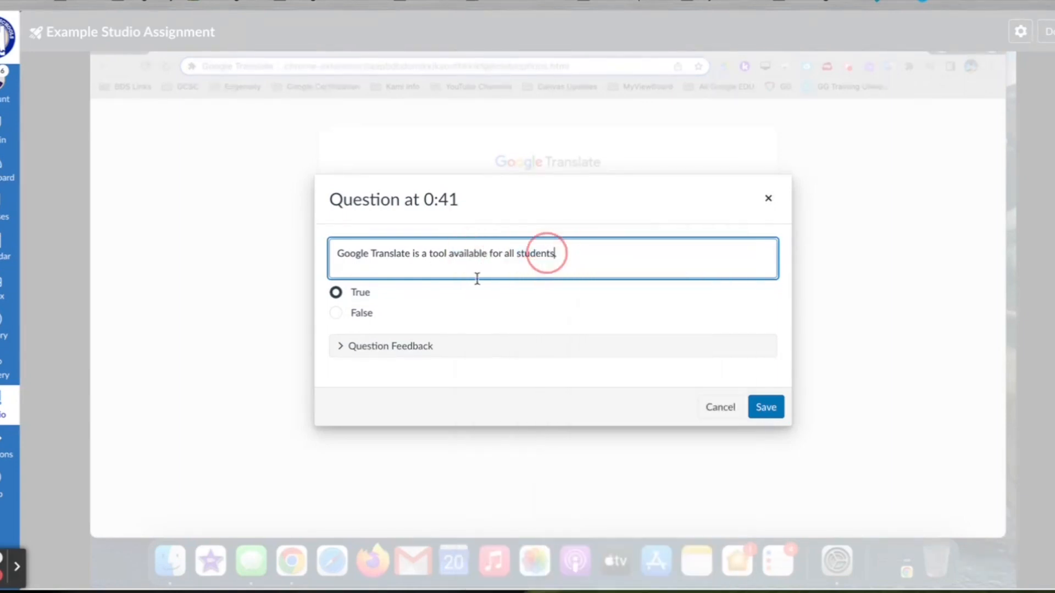
Step: Set True as the correct answer
click(341, 311)
click(334, 292)
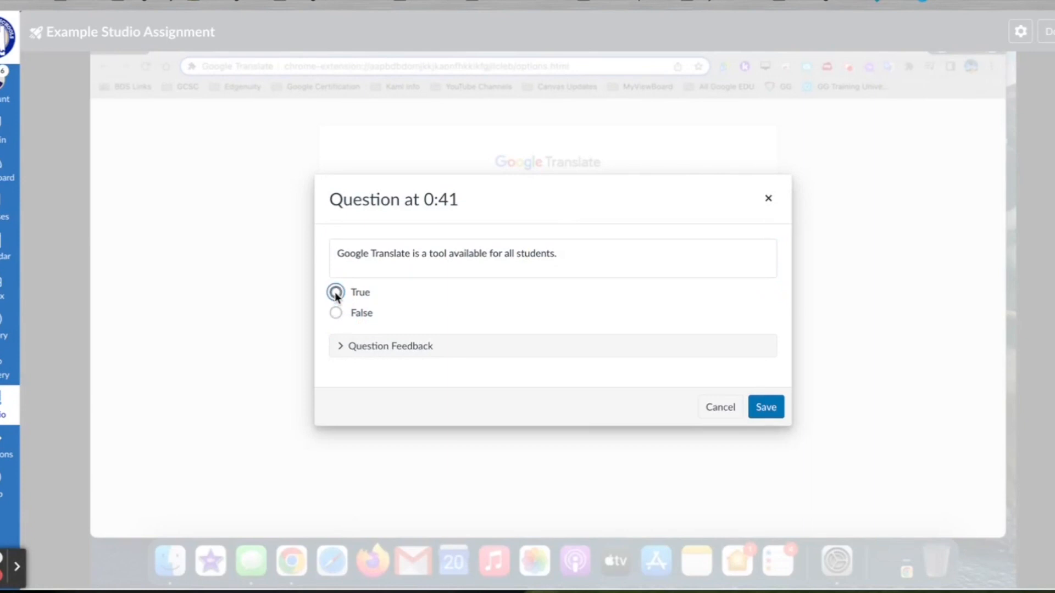
click(335, 311)
click(336, 292)
Step: Save the True/False question and click Done to close the two-question quiz editor
click(765, 406)
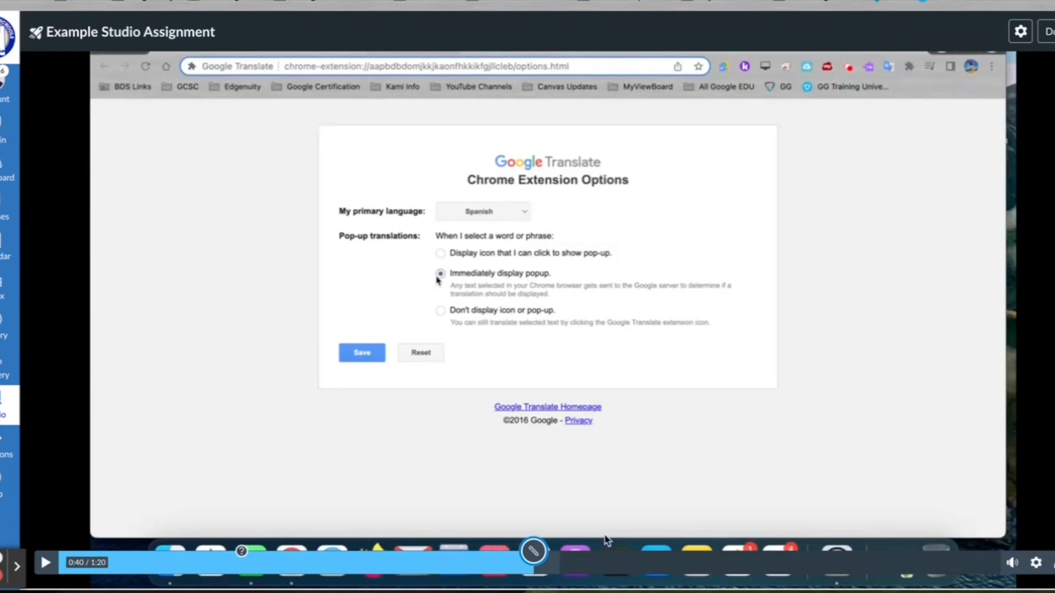
click(726, 558)
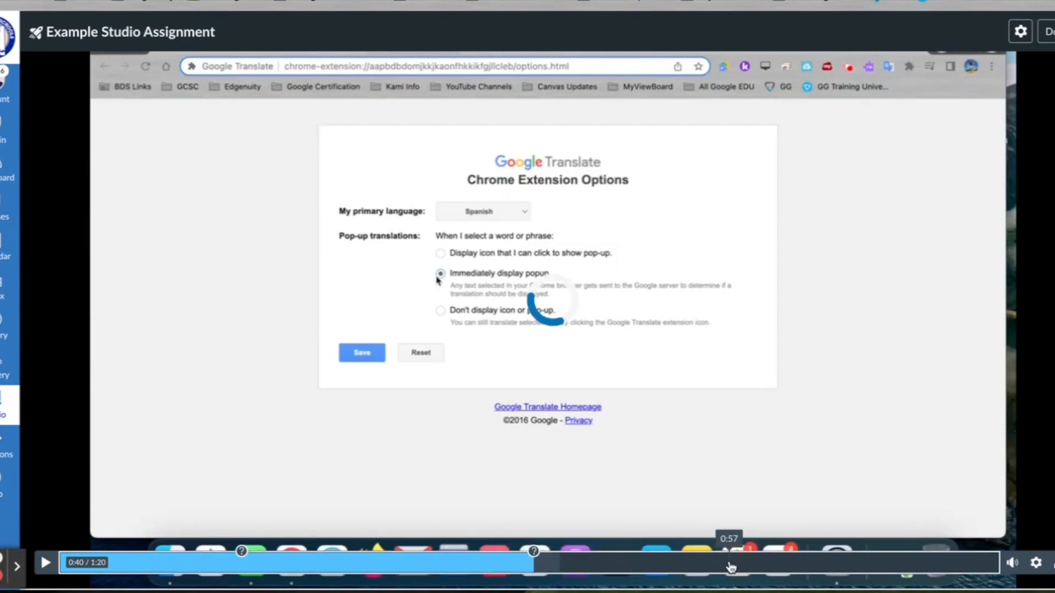
click(731, 554)
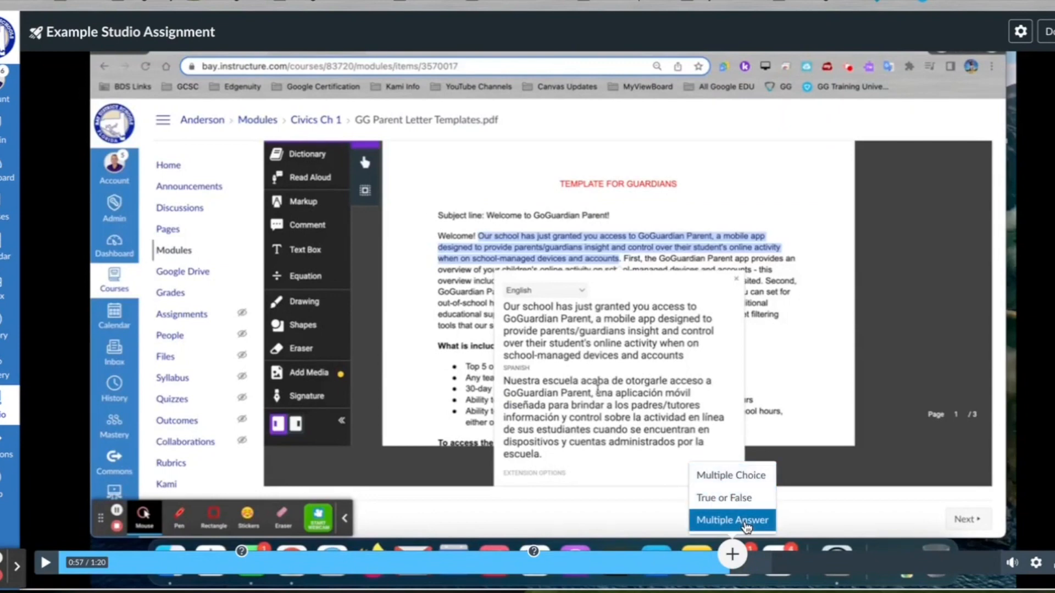
click(974, 280)
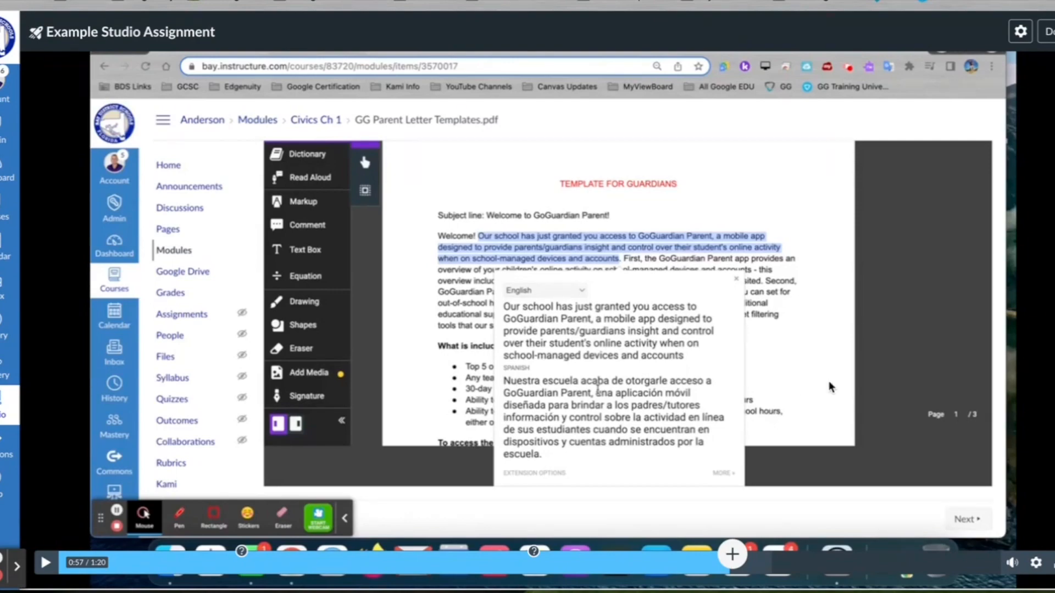
click(1048, 34)
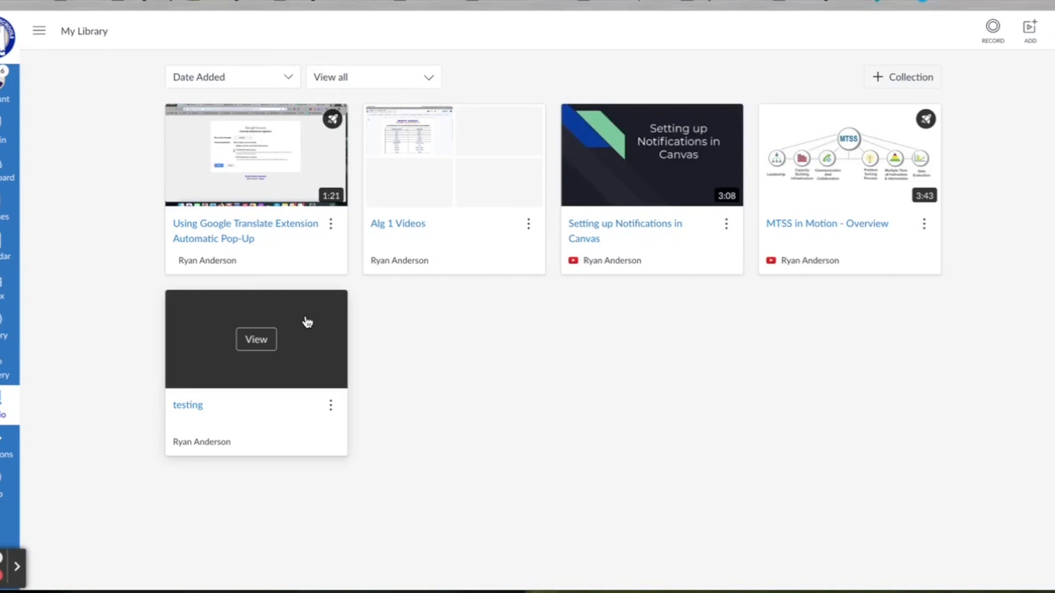
Step: Open the Example Studio Assignment quiz from the video's menu, then return to the Canvas Dashboard
click(331, 227)
mouse_move(358, 57)
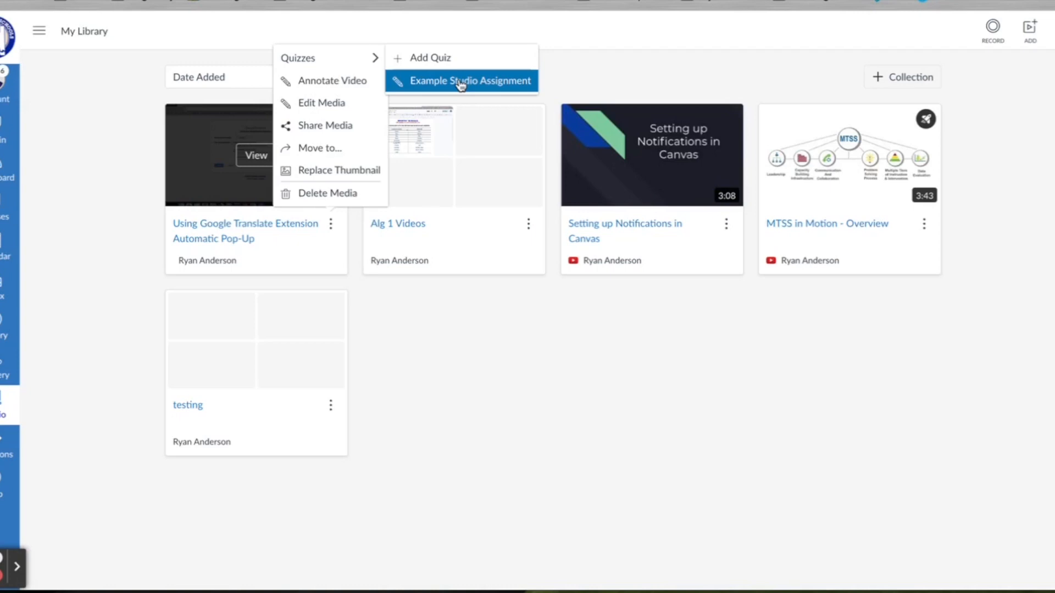
click(460, 83)
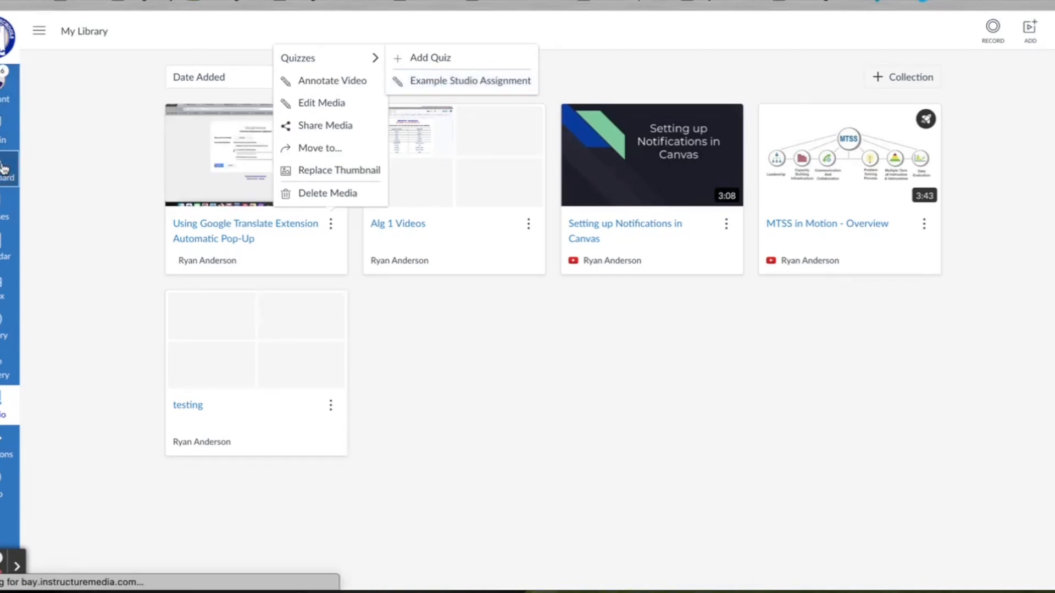
click(5, 168)
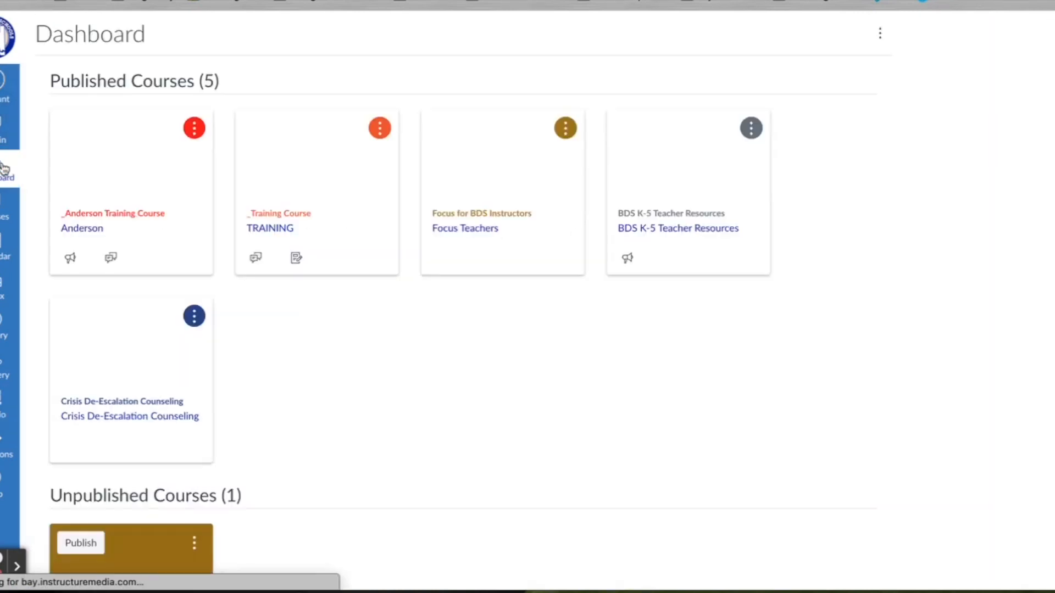
Step: In the Anderson course, create assignment 'Canvas Studio Assignment 1 October' in the GCSC 23-24 Training Module
click(79, 214)
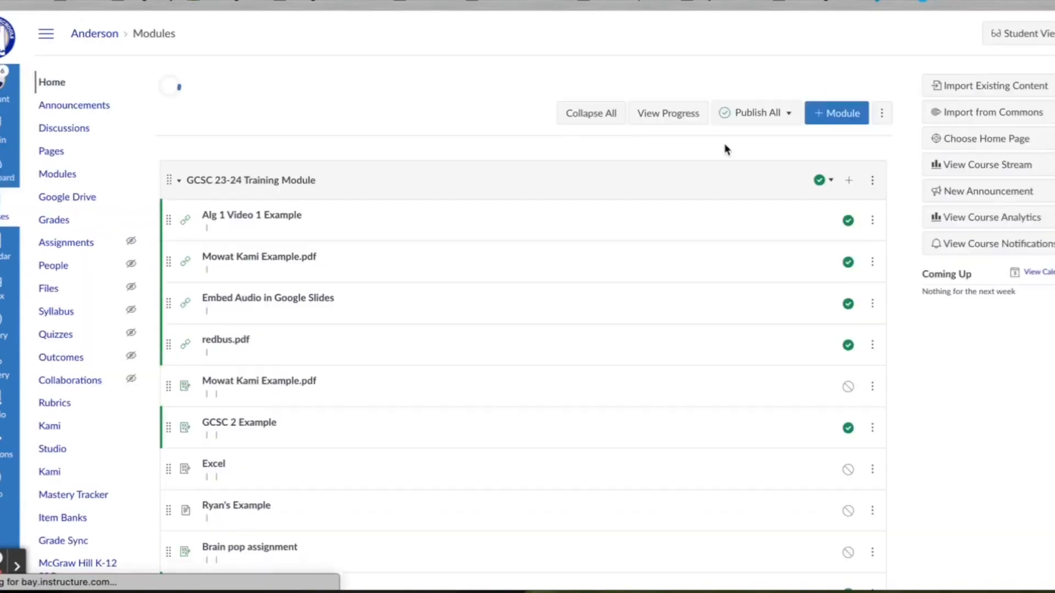
scroll(856, 263, down, 4)
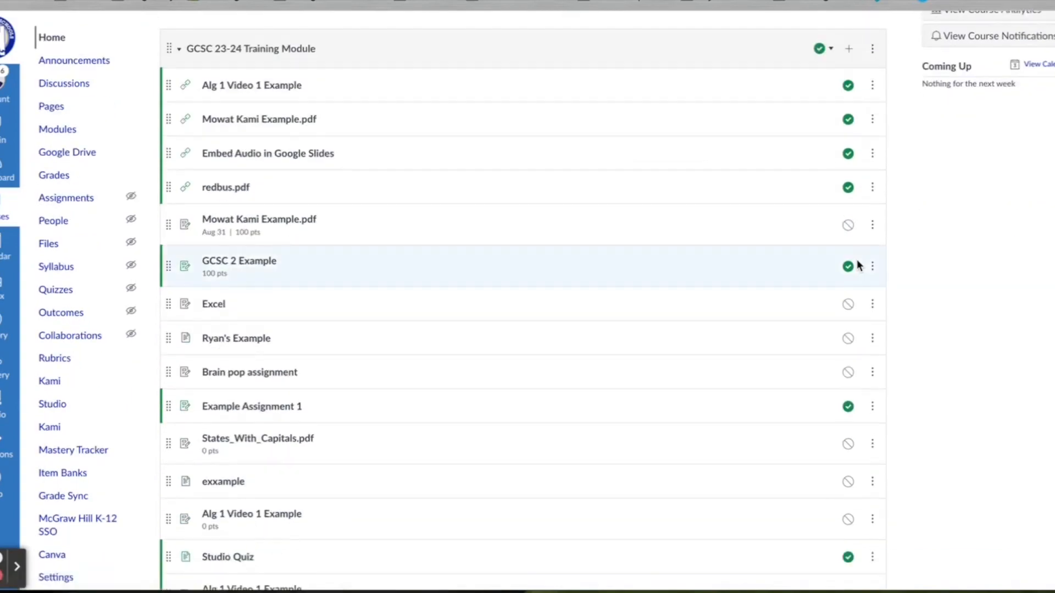
click(849, 49)
click(439, 190)
click(434, 202)
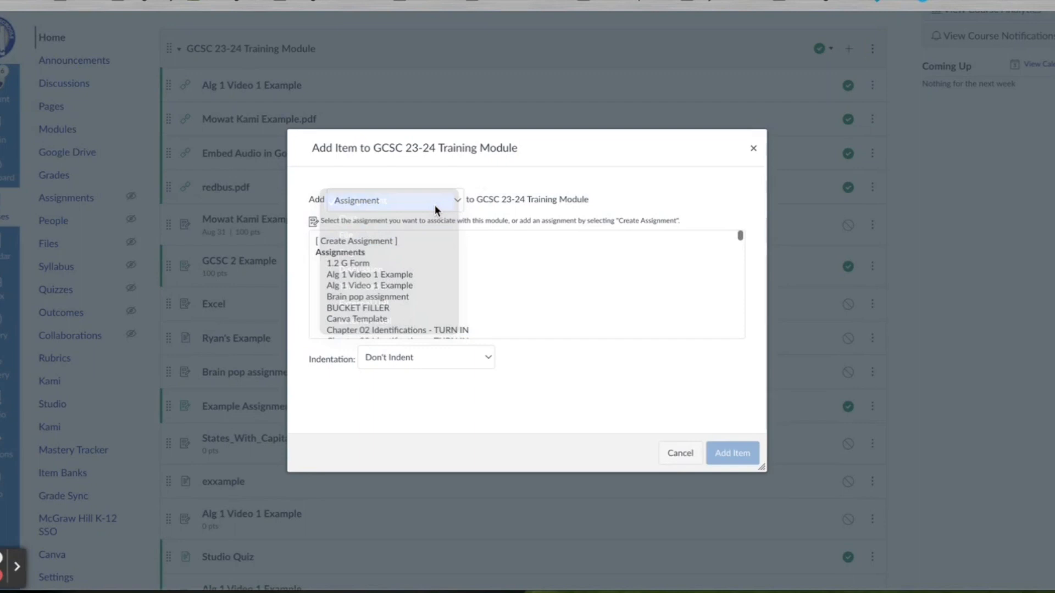
click(396, 242)
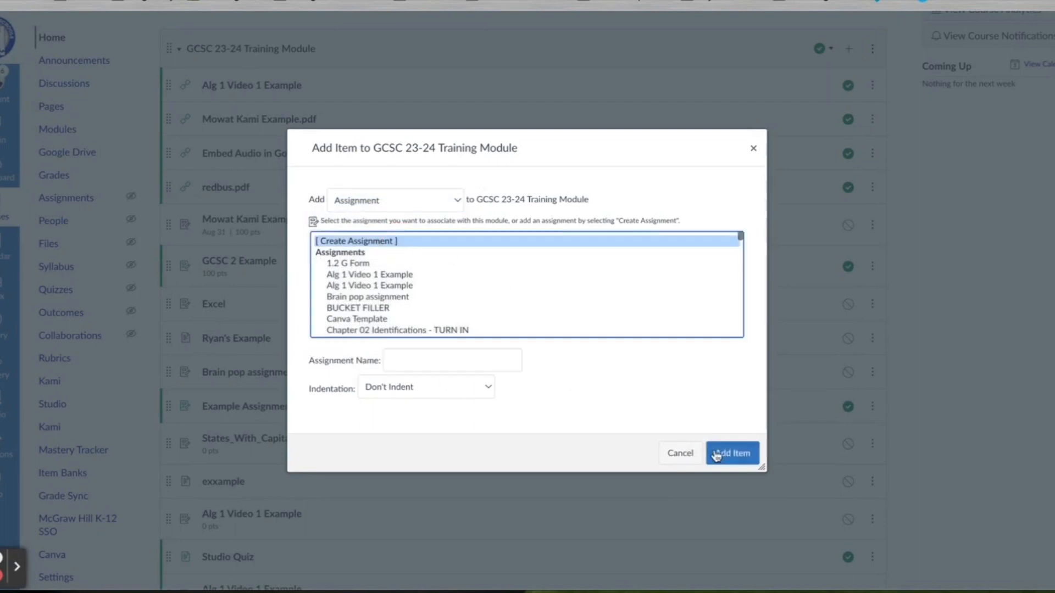
click(496, 360)
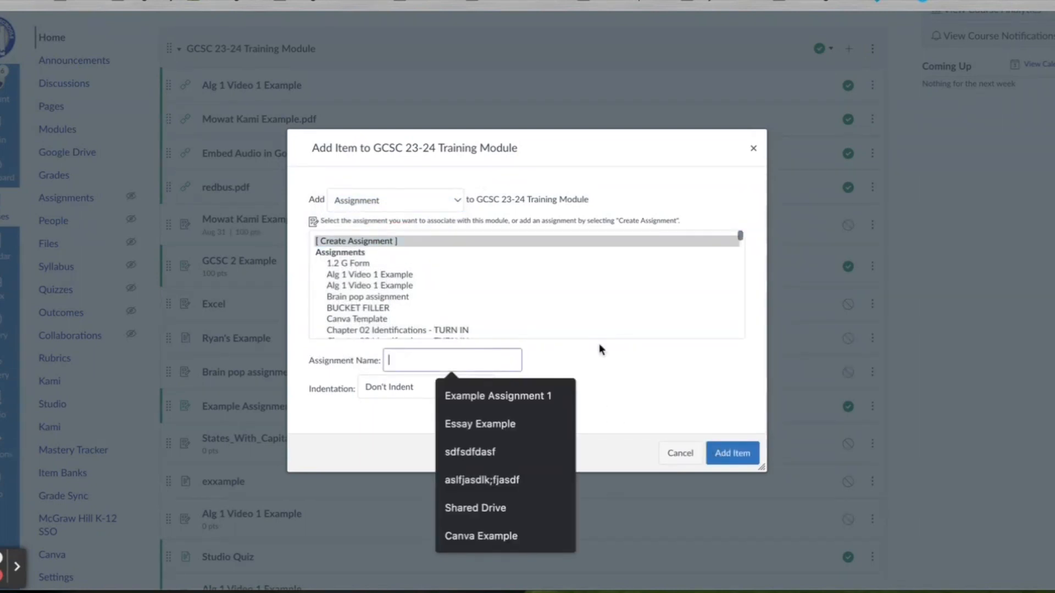
text(CAnvas S)
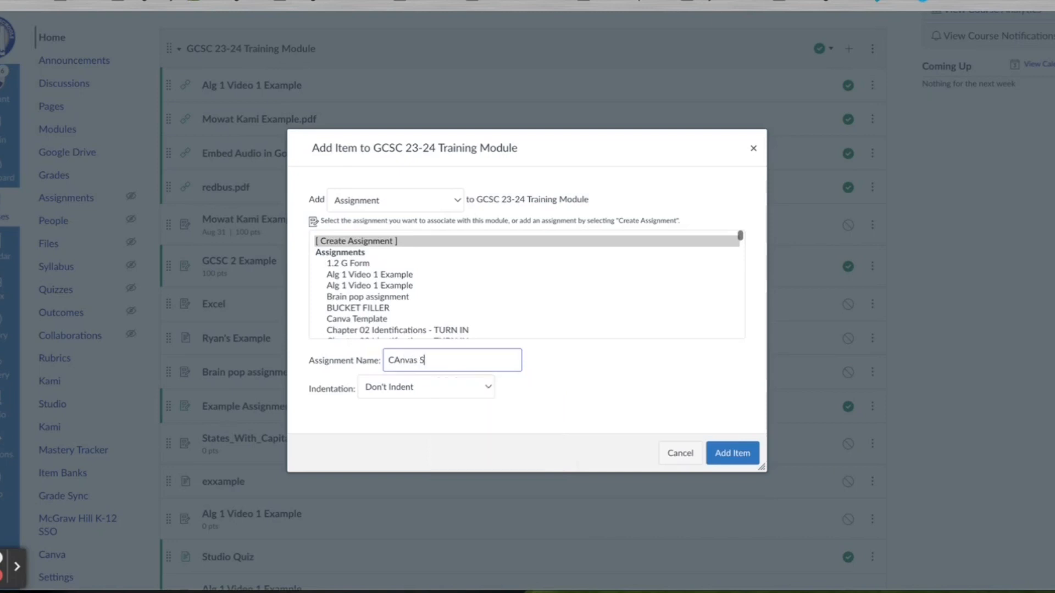
key(BackSpace)
key(BackSpace)
key(BackSpace)
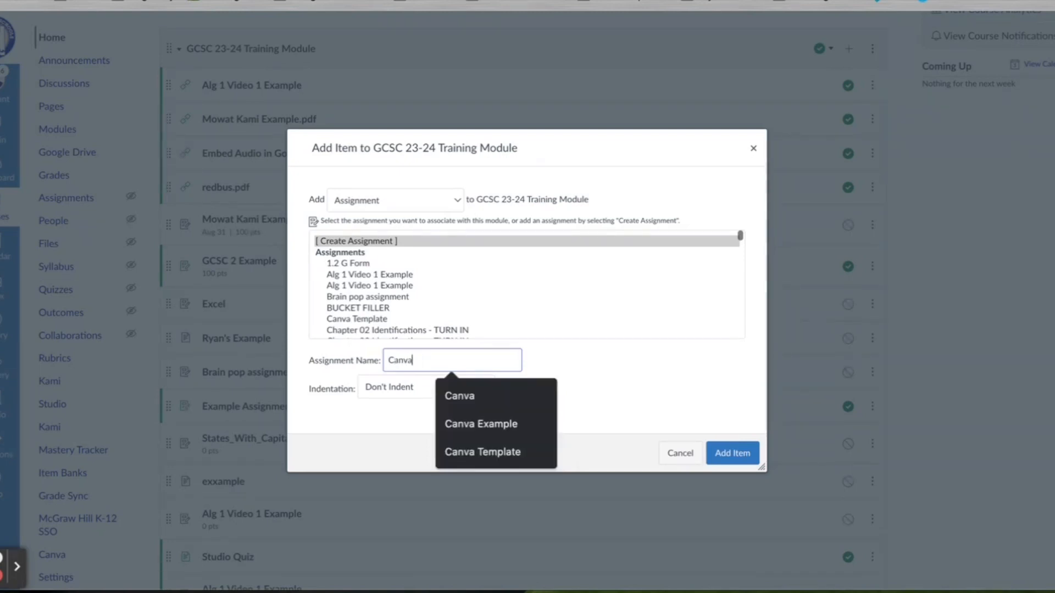
text(as Studio Assignme)
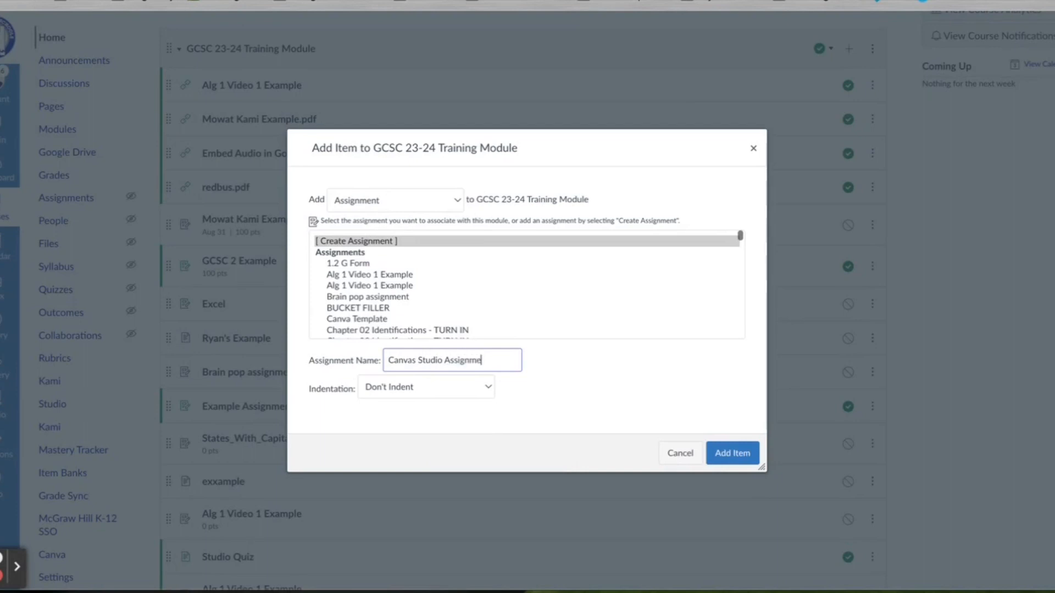
text(nt 1 October)
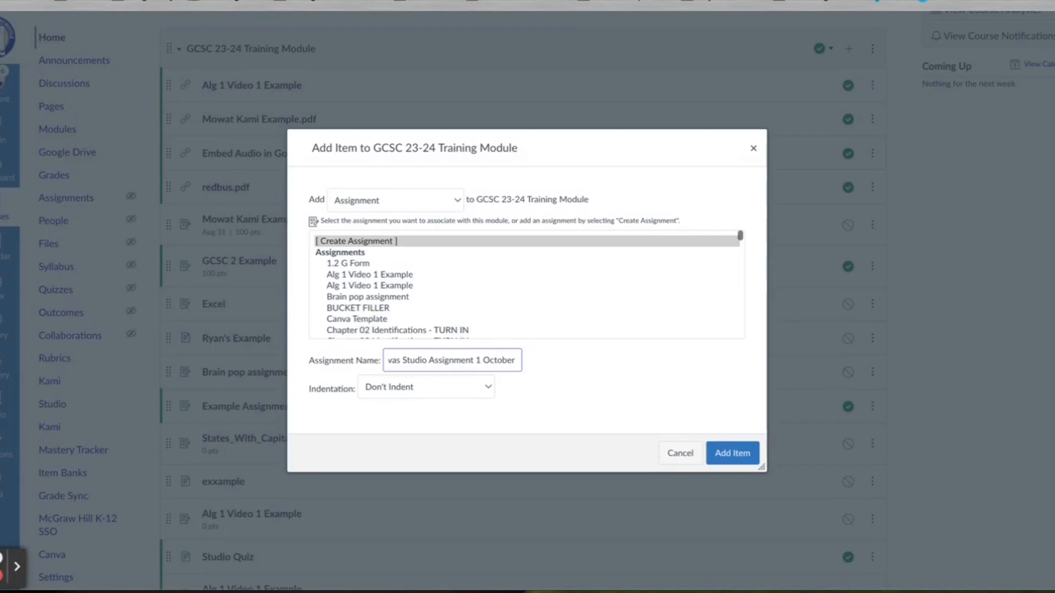
click(744, 456)
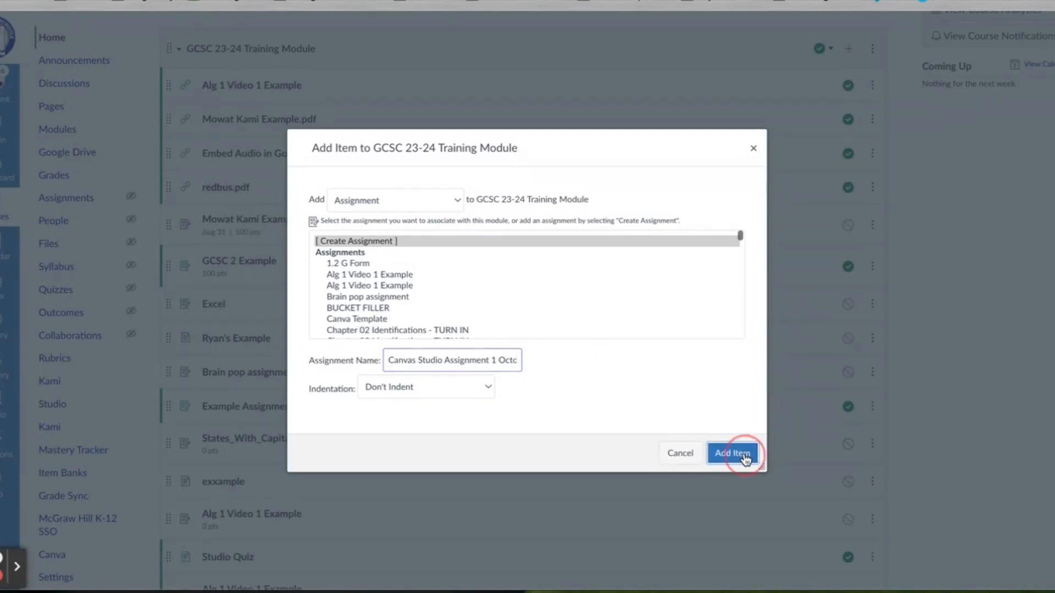
scroll(487, 479, down, 6)
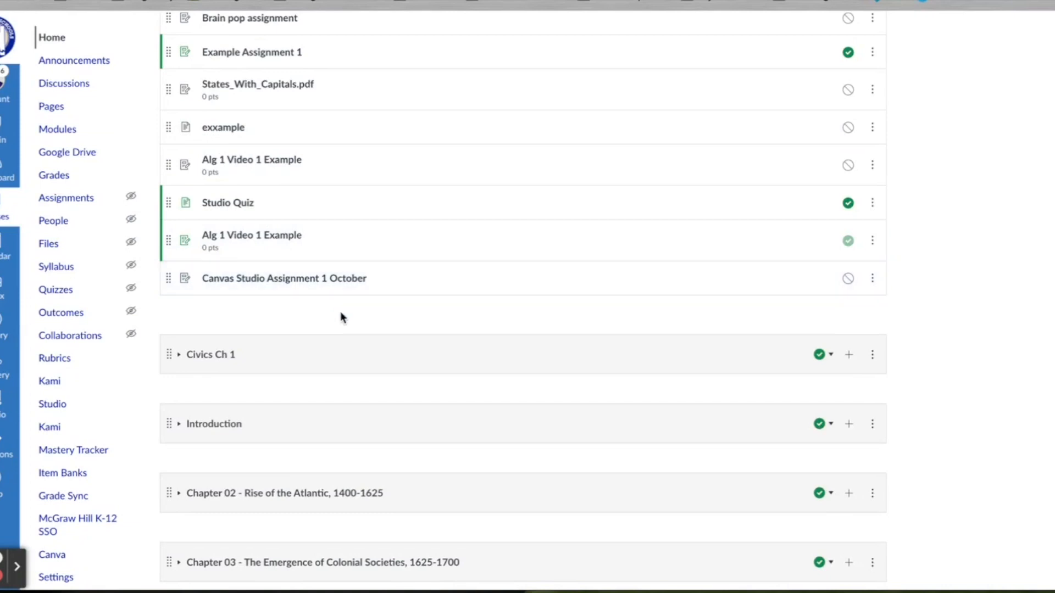
Step: Open the 'Canvas Studio Assignment 1 October' assignment from the module list
click(346, 284)
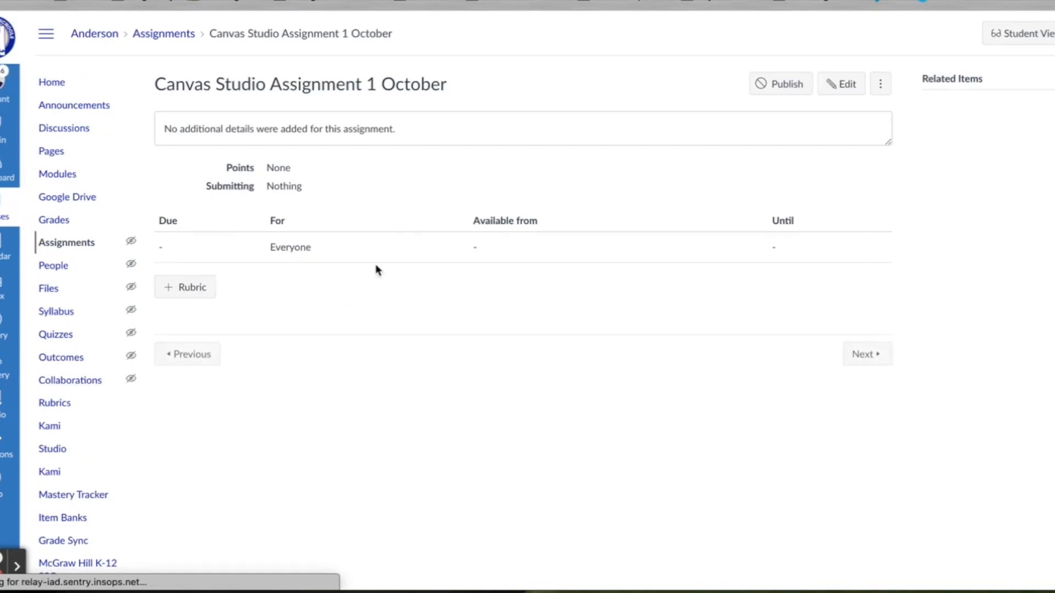
Step: Edit the assignment to be worth 2 points with External Tool as the submission type
click(837, 89)
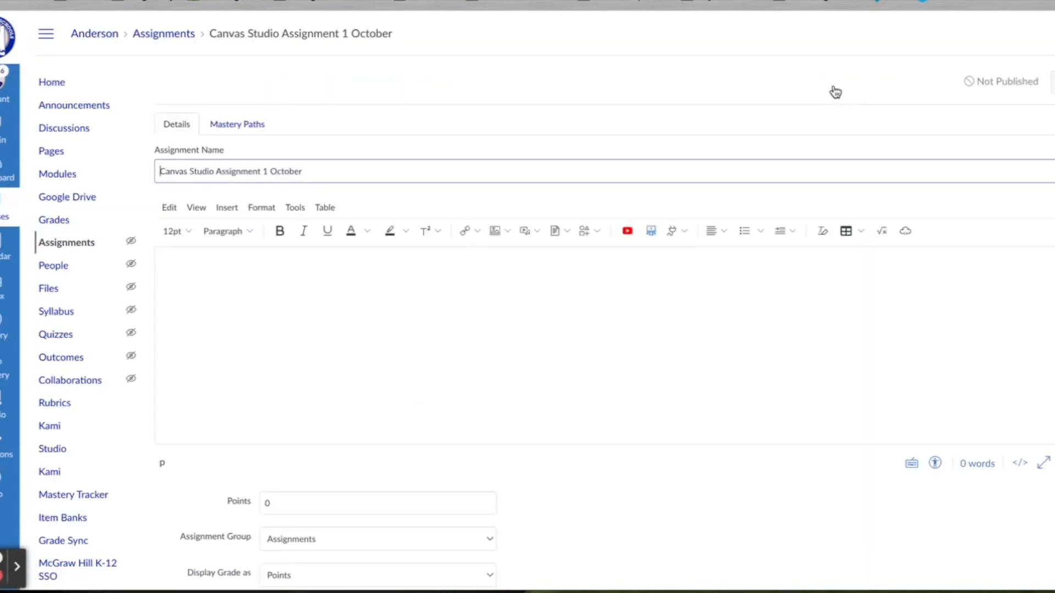
scroll(606, 398, down, 5)
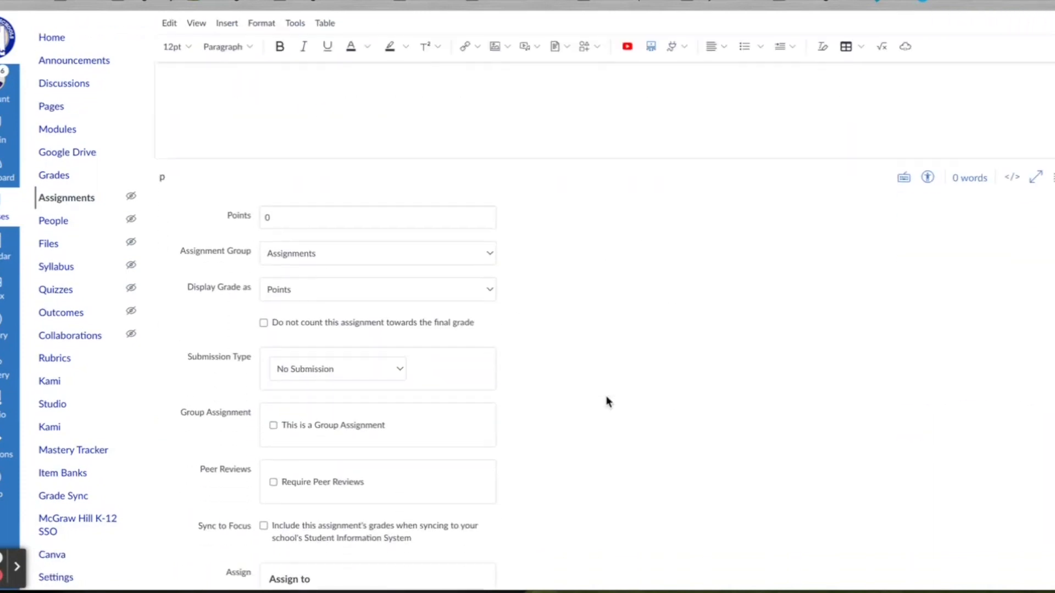
scroll(607, 402, down, 1)
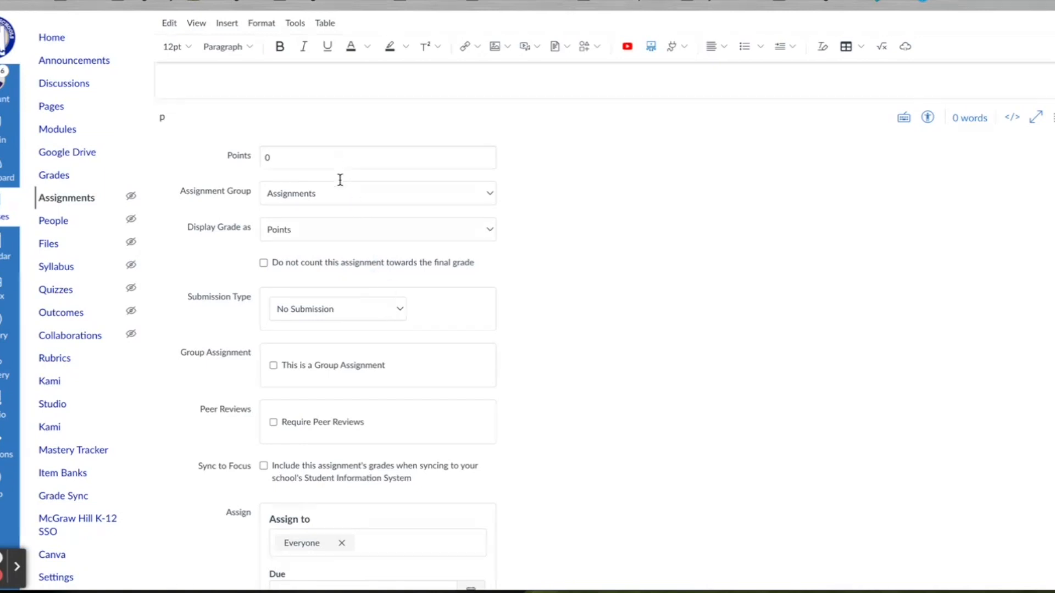
double_click(315, 159)
text(2)
click(615, 261)
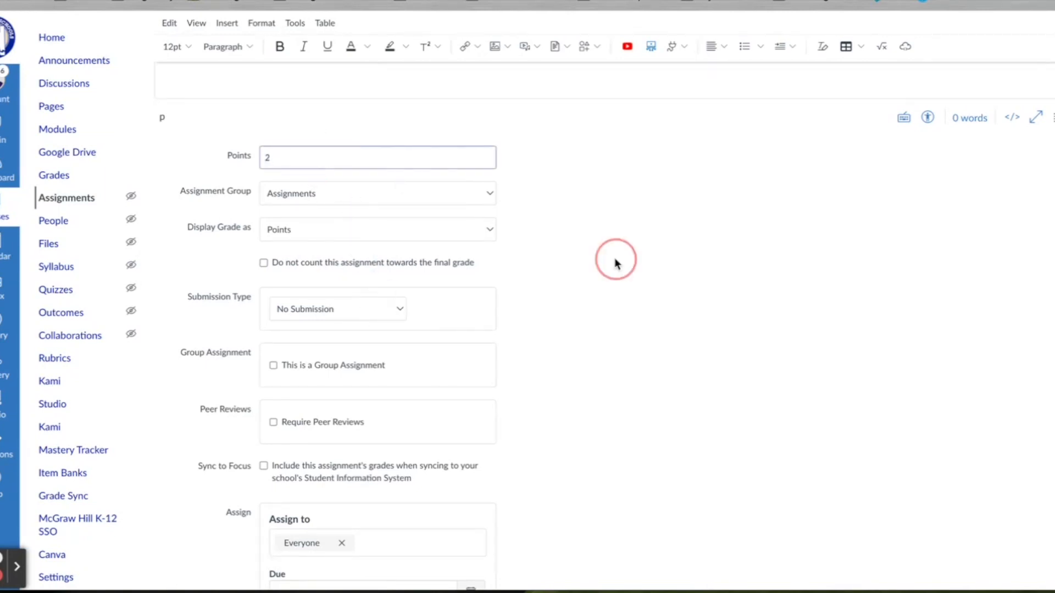
click(372, 312)
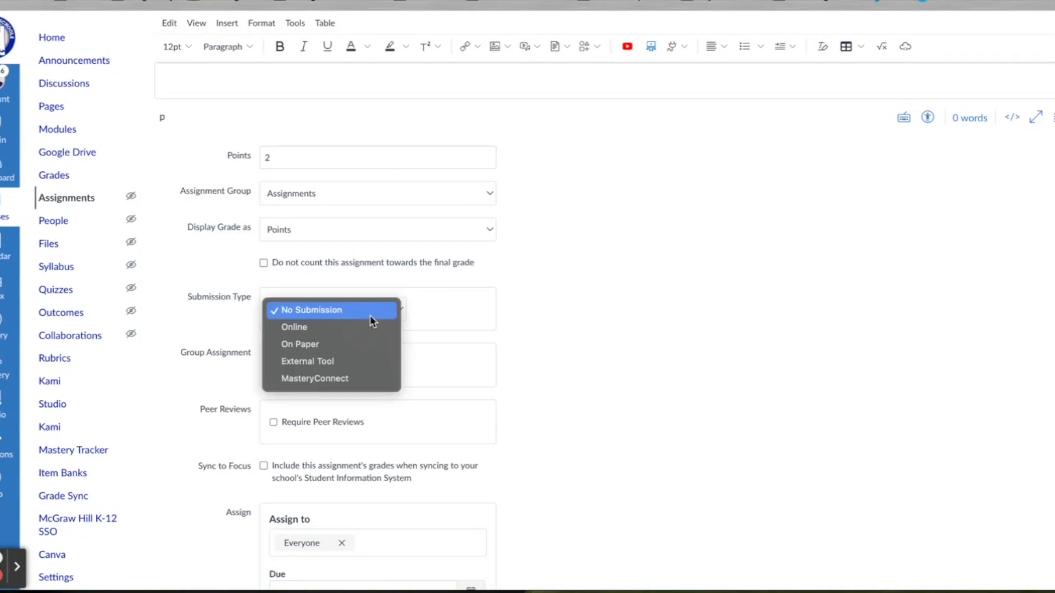
click(347, 362)
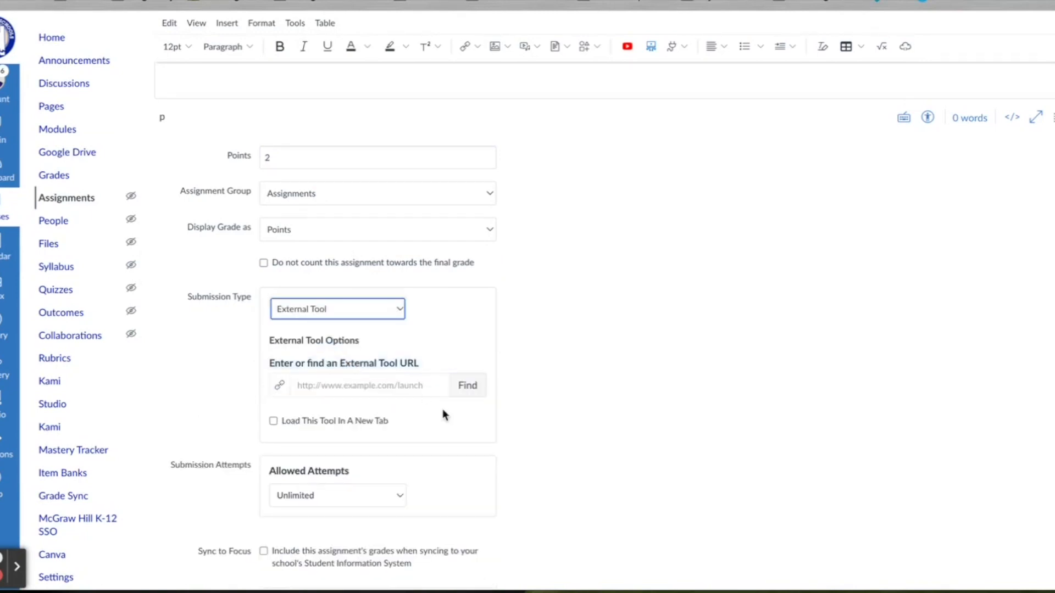
Step: Pick Studio from the Configure External Tool list to browse its My Library
click(484, 385)
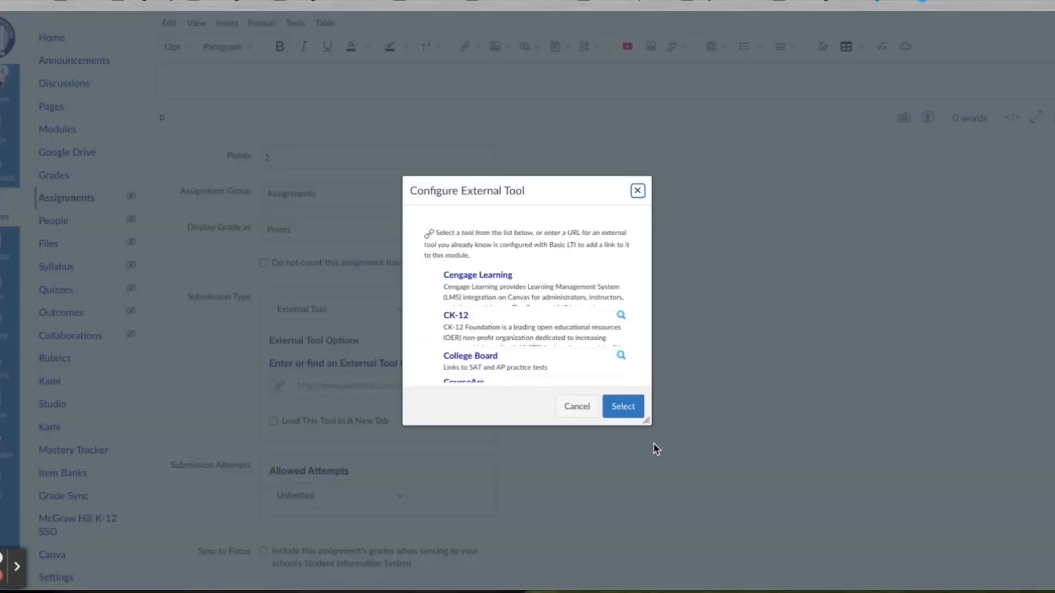
drag(650, 425, 736, 519)
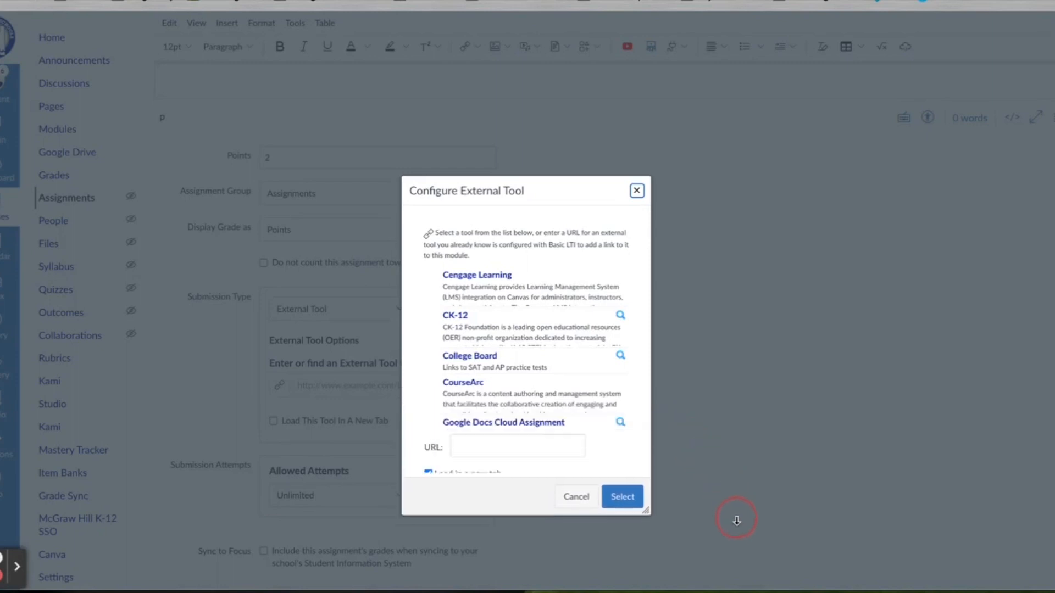
scroll(518, 379, down, 2)
scroll(518, 379, down, 8)
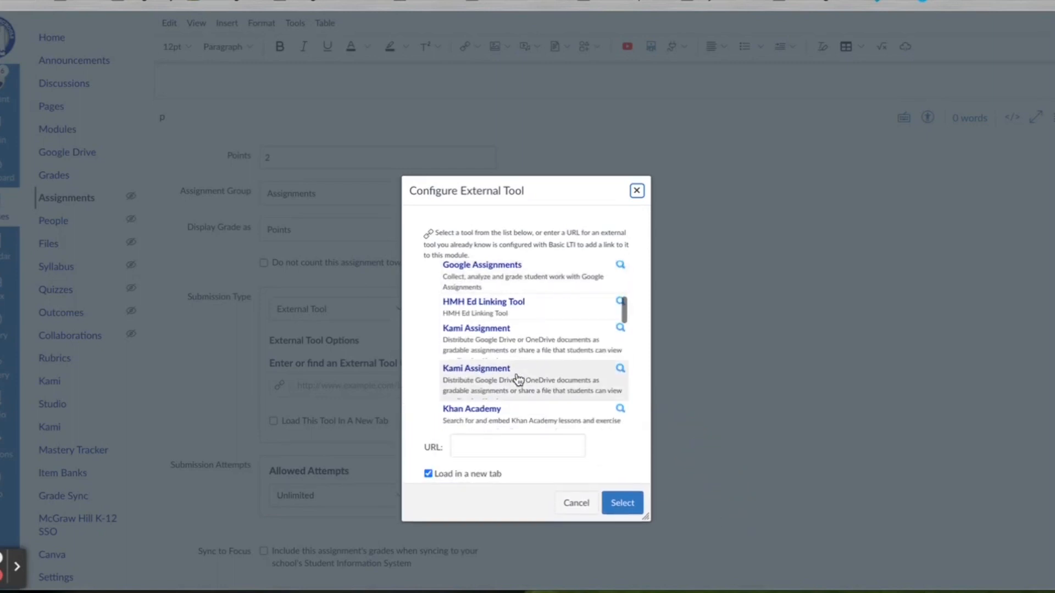
scroll(517, 379, down, 8)
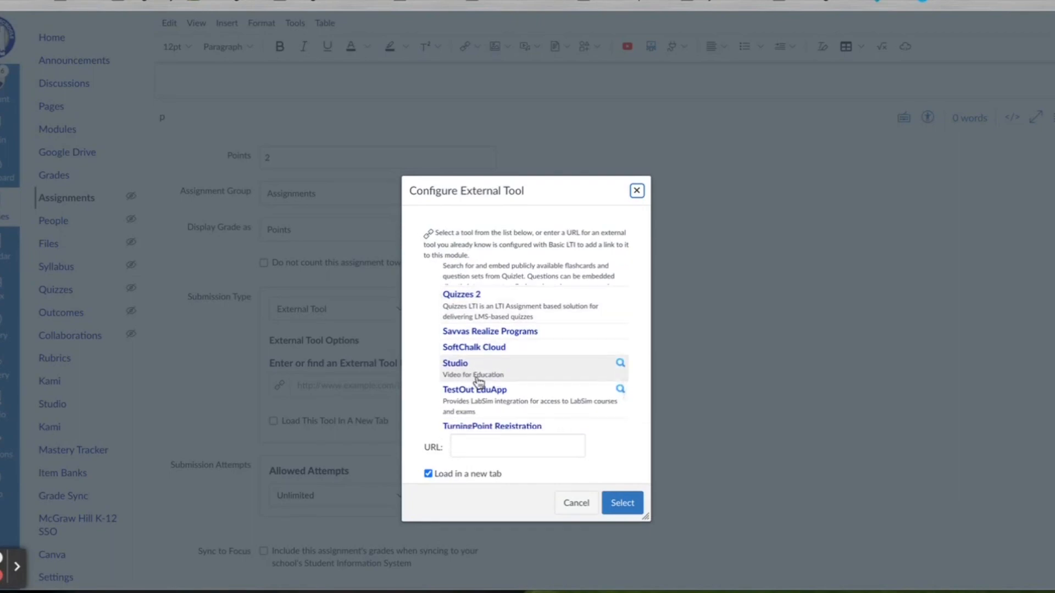
click(565, 376)
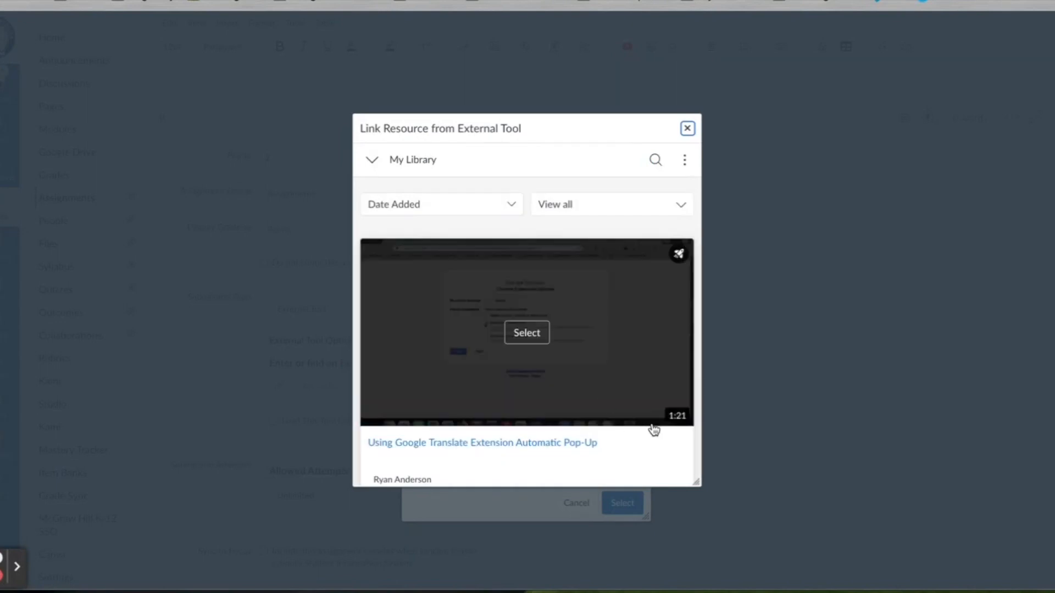
Step: Select the 'Using Google Translate Extension Automatic Pop-Up' video in the Studio library
scroll(652, 430, down, 4)
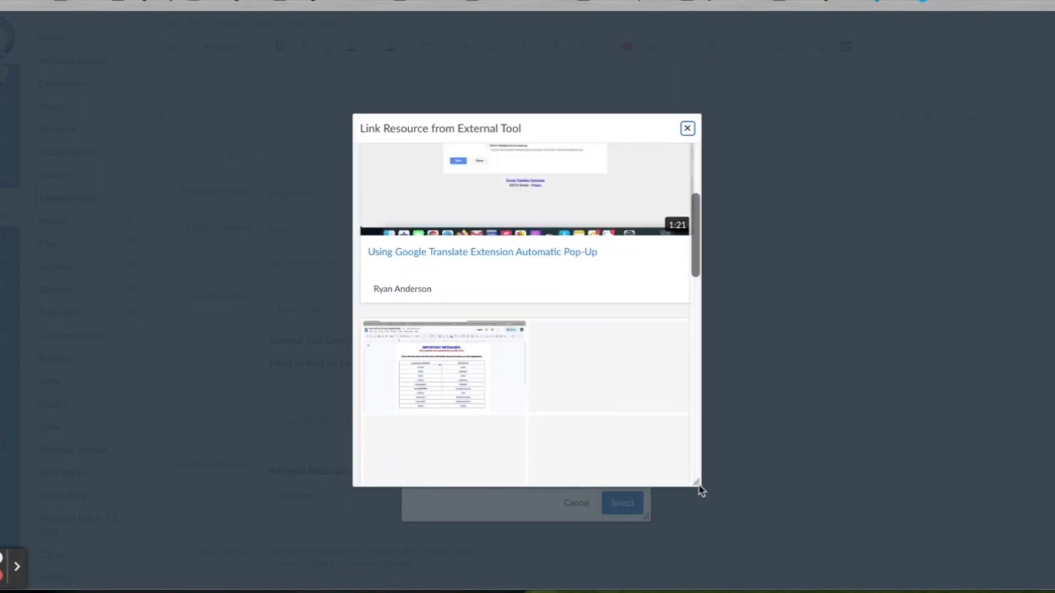
drag(699, 487, 917, 482)
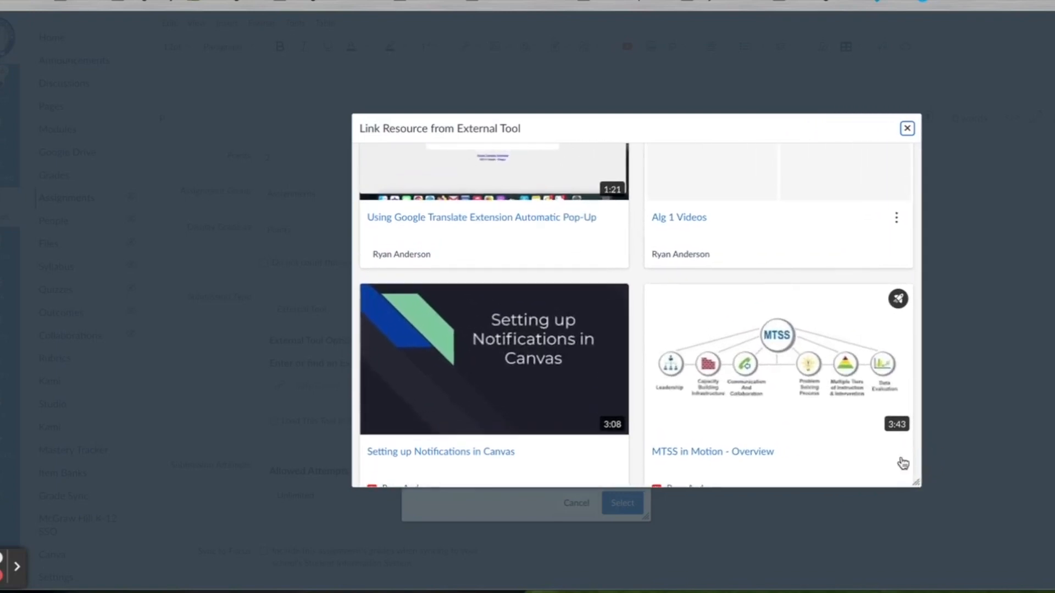
scroll(700, 329, up, 5)
scroll(644, 333, down, 1)
mouse_move(587, 337)
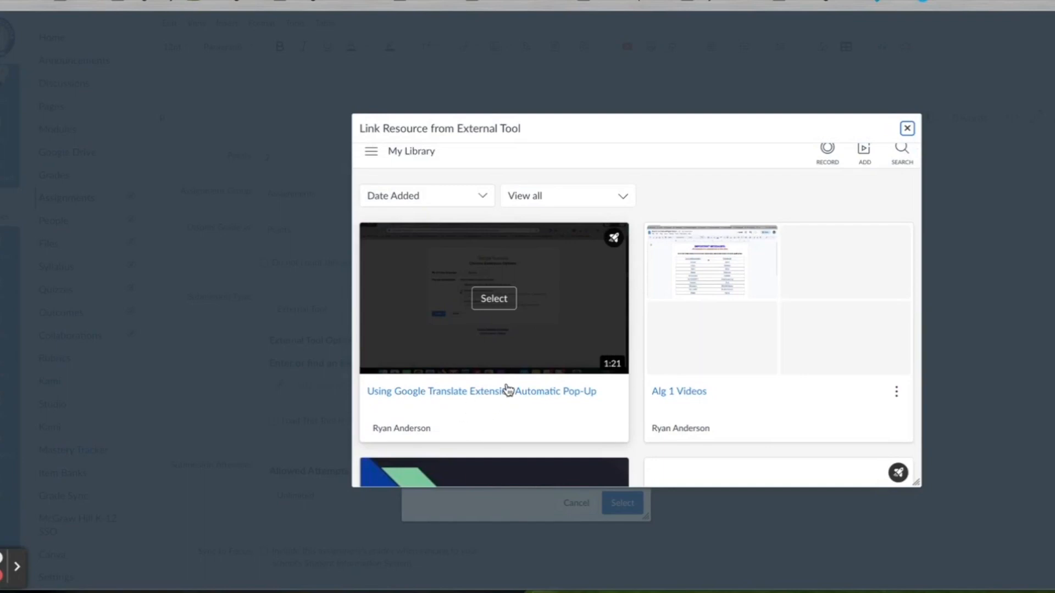
click(568, 351)
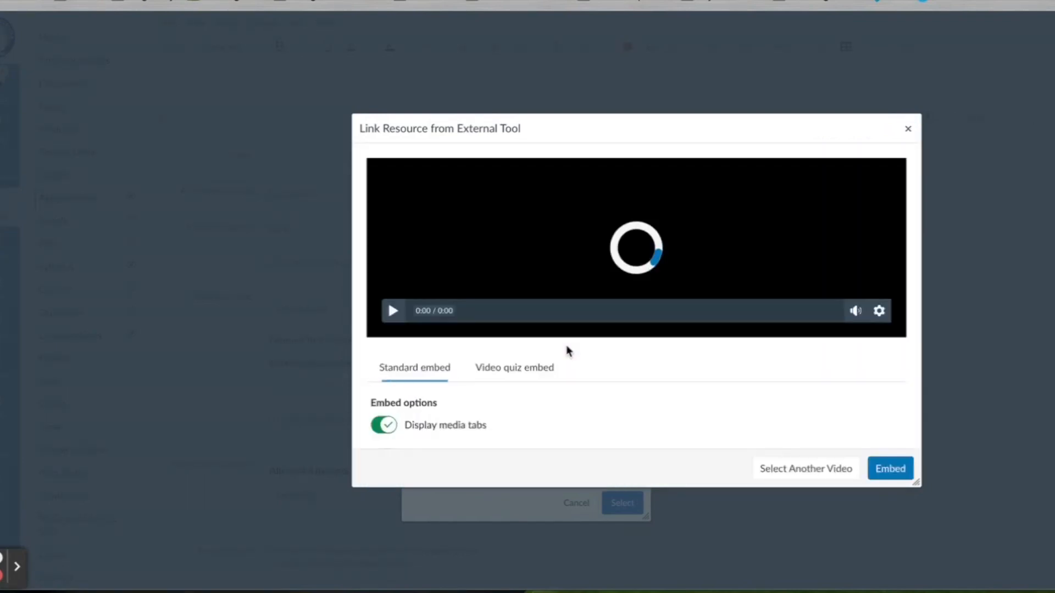
Step: Embed the video as the 'Example Studio Assignment' video quiz
click(521, 377)
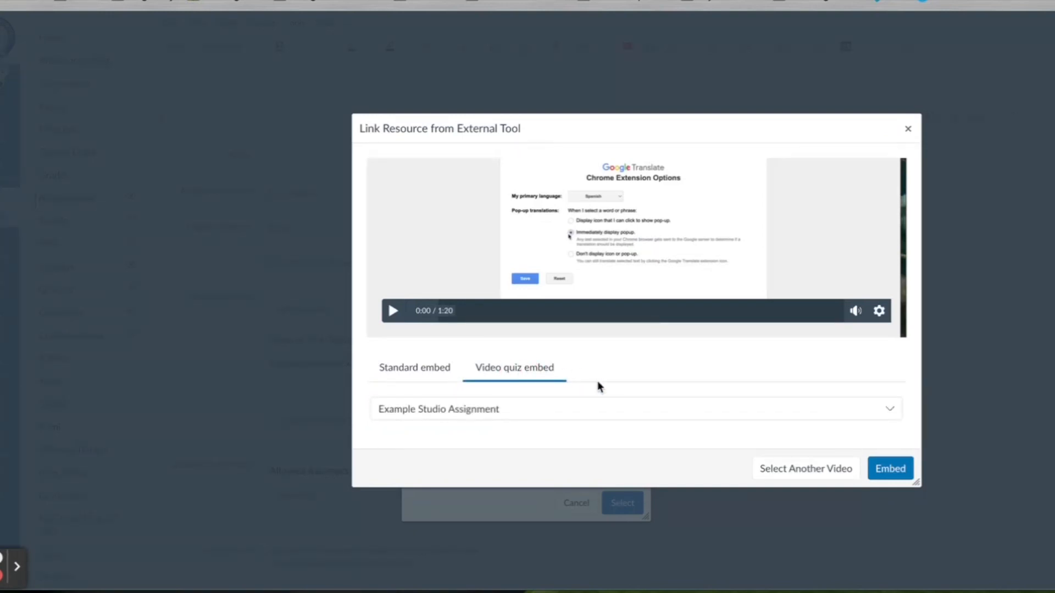
scroll(804, 380, down, 1)
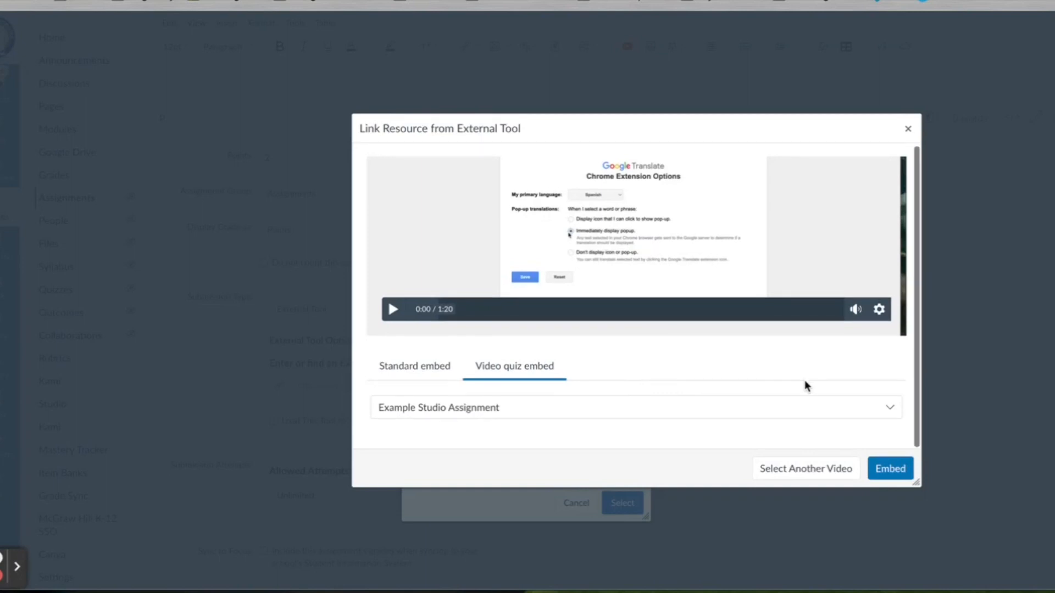
scroll(804, 380, up, 1)
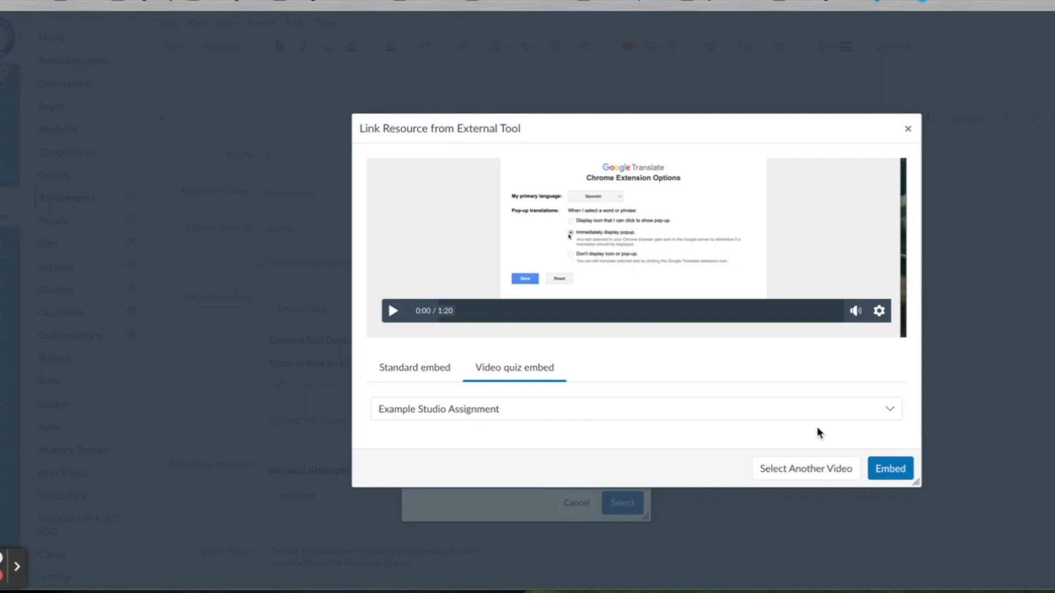
click(900, 470)
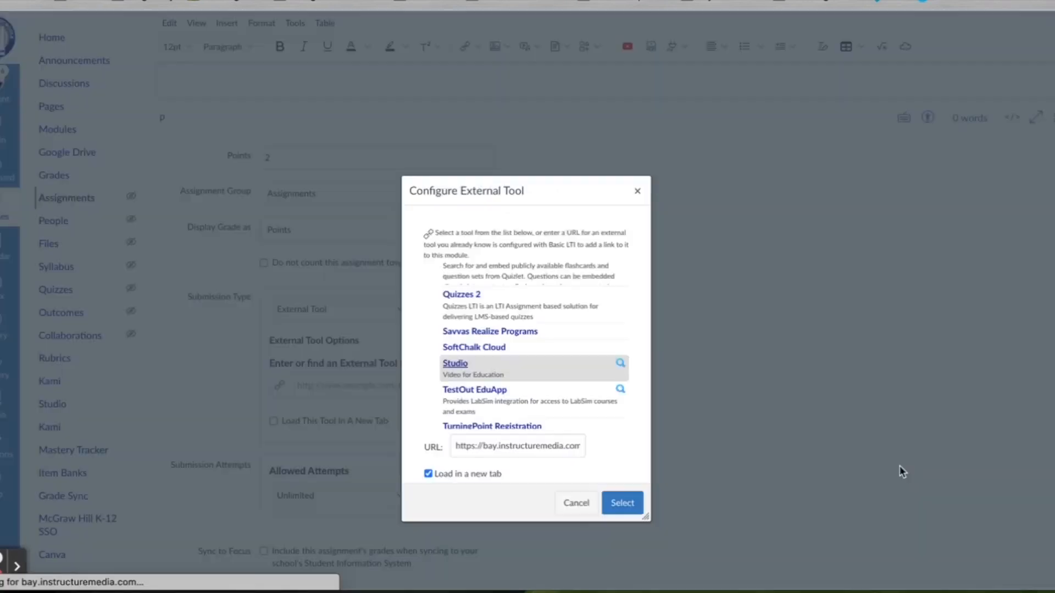
Step: Confirm the Studio tool URL and save the assignment as 'Using Google Translate Extension Automatic Pop-Up'
click(622, 503)
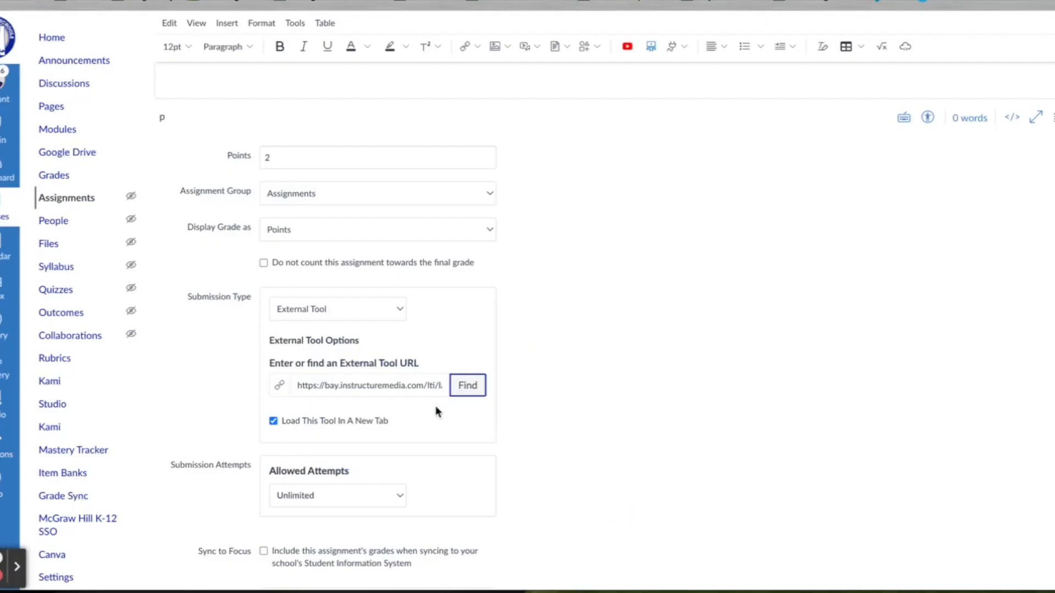
click(394, 385)
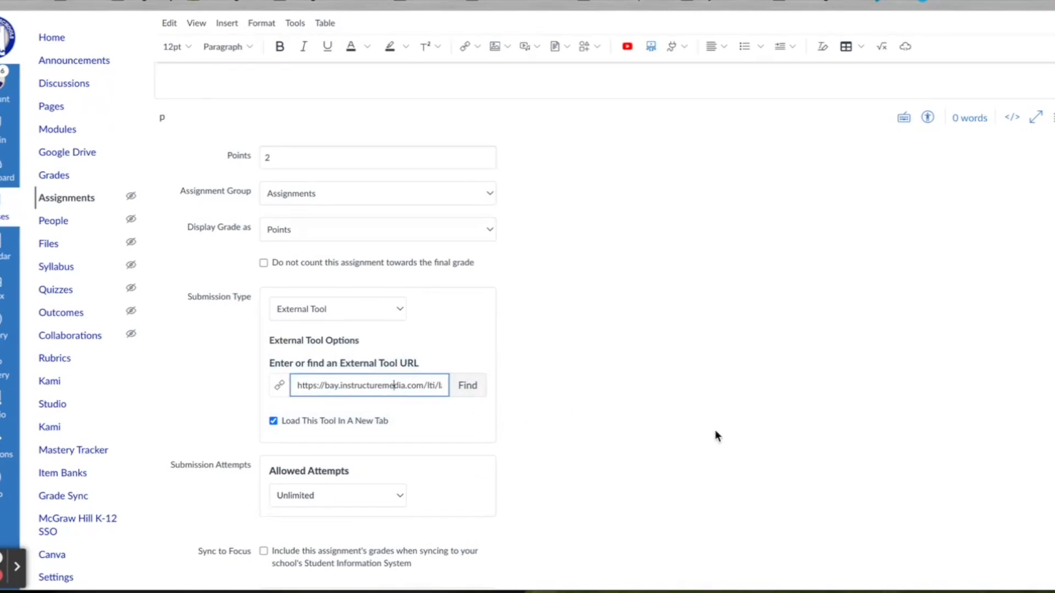
scroll(715, 433, down, 3)
scroll(714, 430, down, 1)
scroll(714, 430, up, 3)
scroll(714, 429, down, 4)
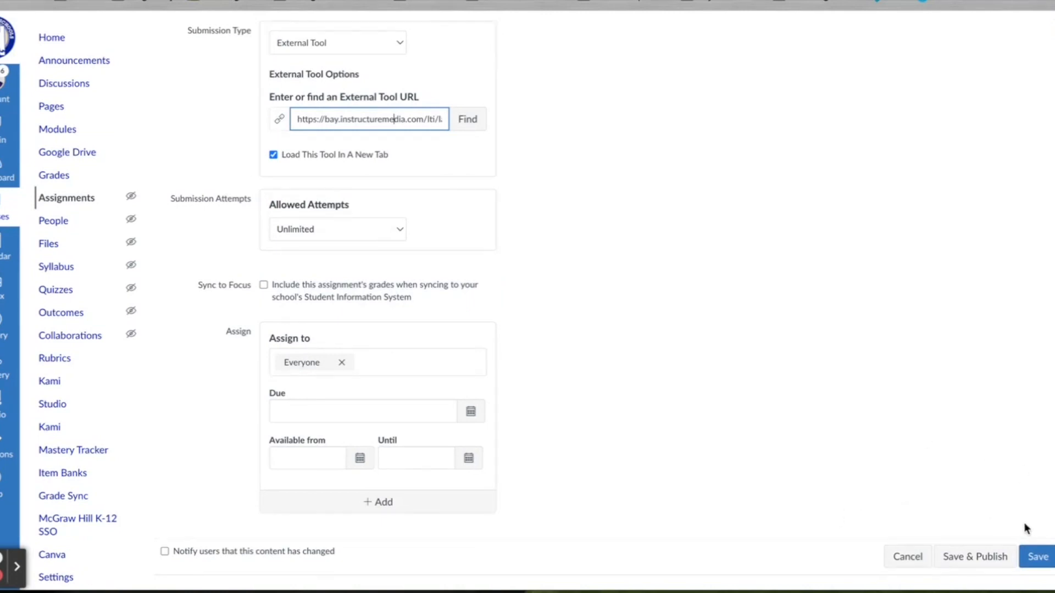
click(1043, 560)
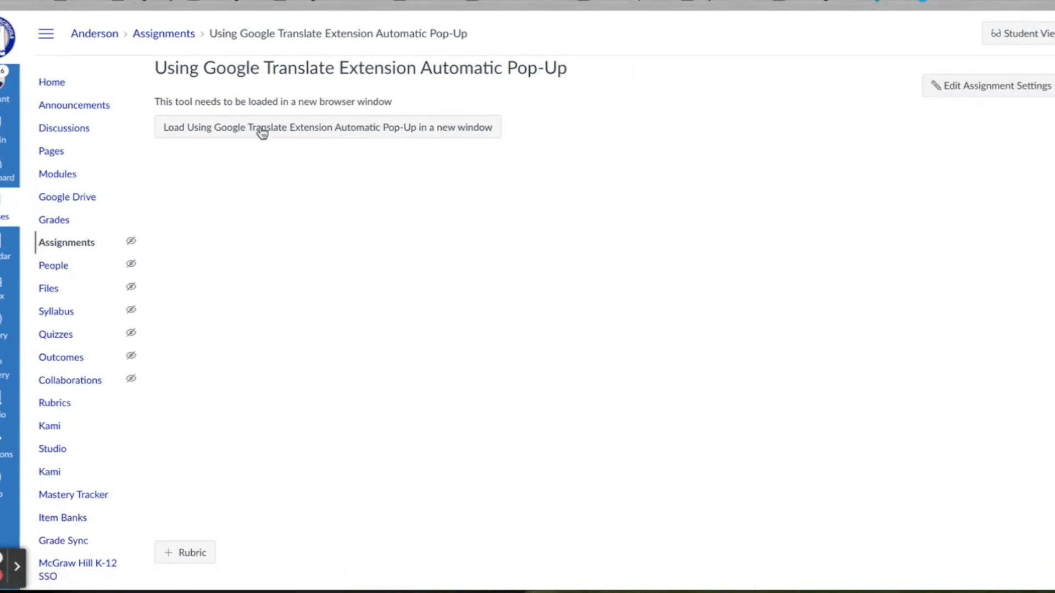
Step: Uncheck 'Load This Tool In A New Tab' in the assignment settings and save
click(982, 98)
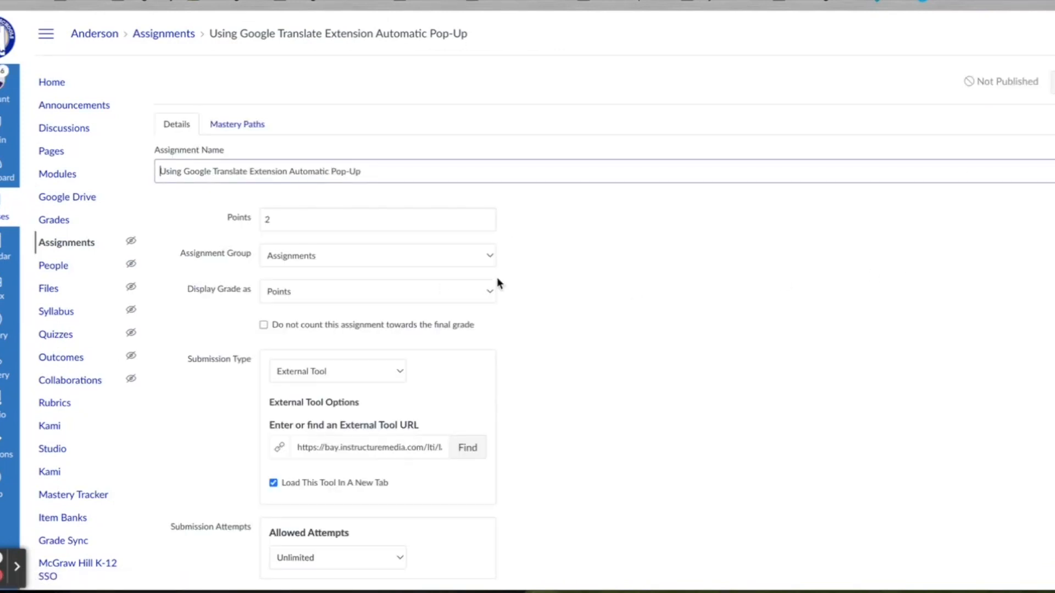
scroll(617, 394, down, 1)
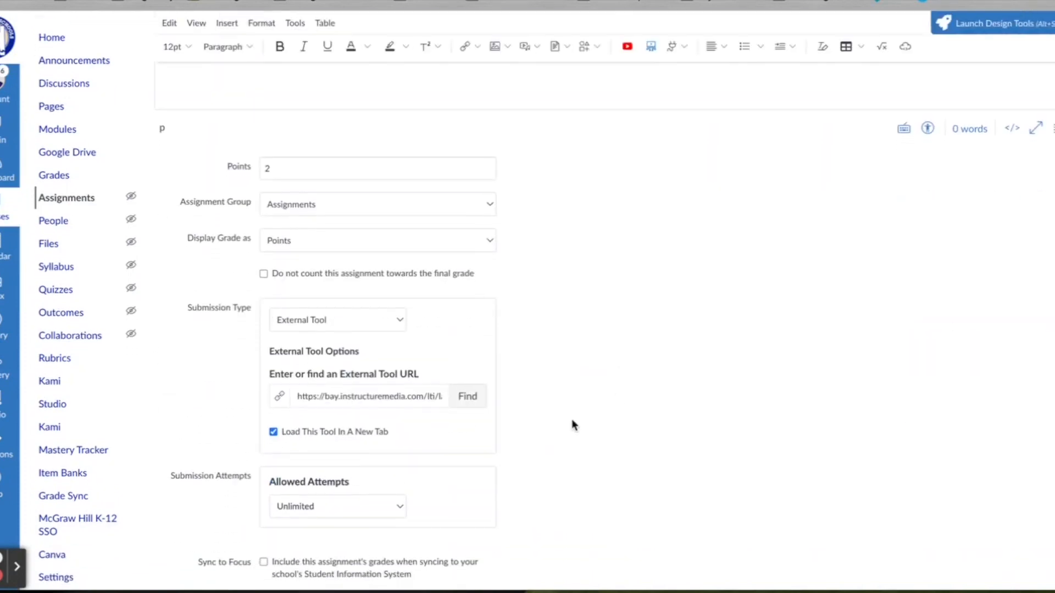
click(273, 432)
scroll(388, 404, down, 4)
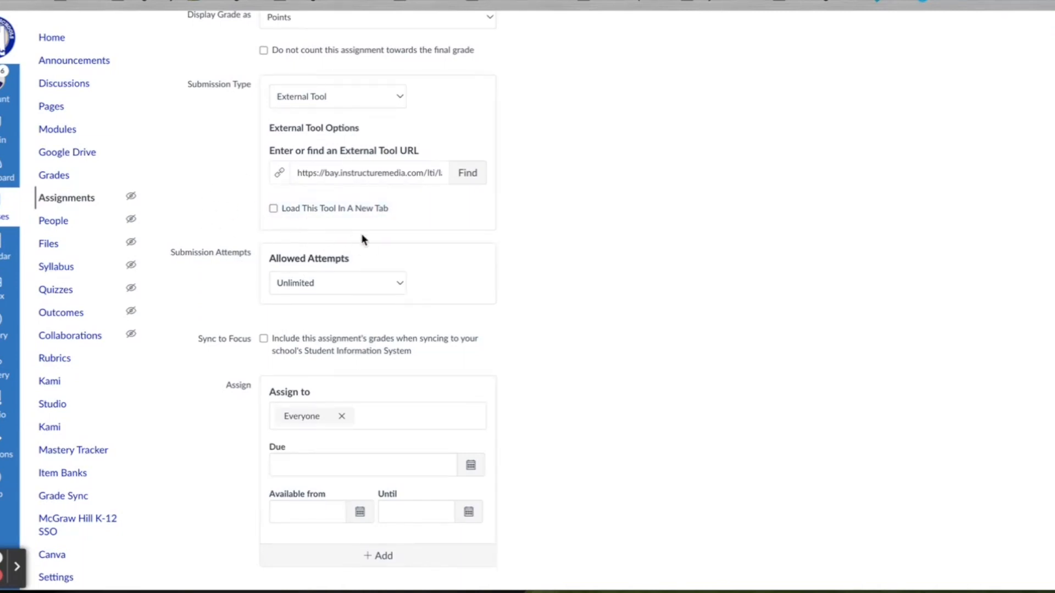
scroll(951, 447, down, 1)
click(1041, 557)
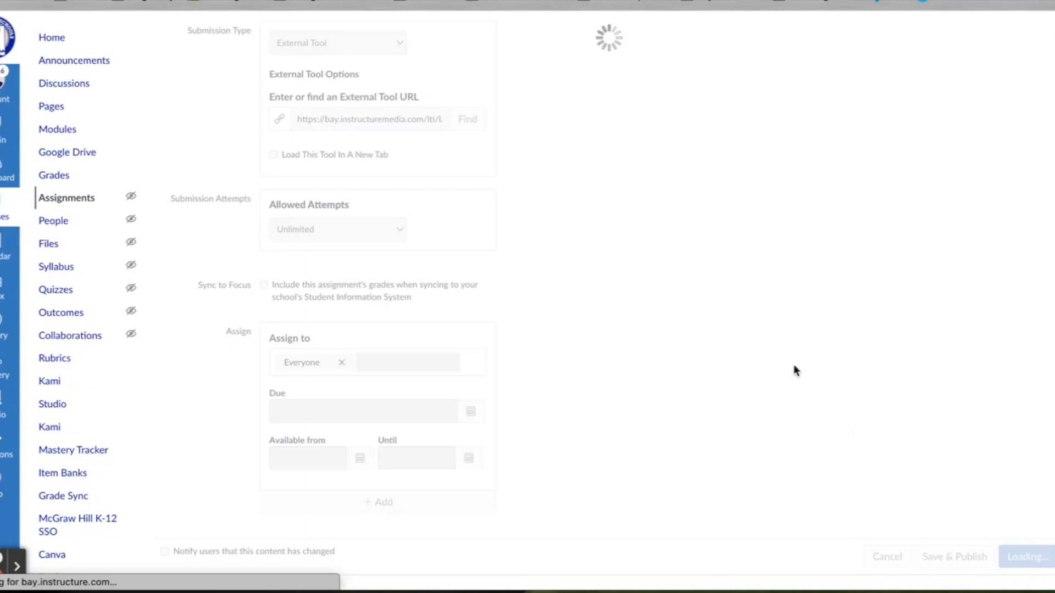